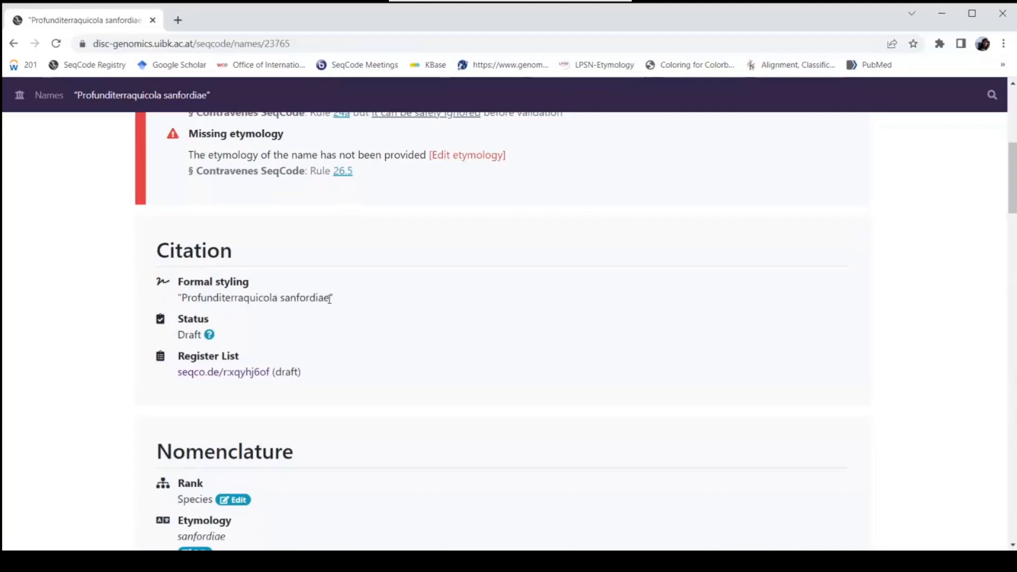
# Open the etymology editor for the species name Profunditerraquicola sanfordiae from its missing-etymology quality check.
pyautogui.moveTo(330, 299); pyautogui.dragTo(182, 301)
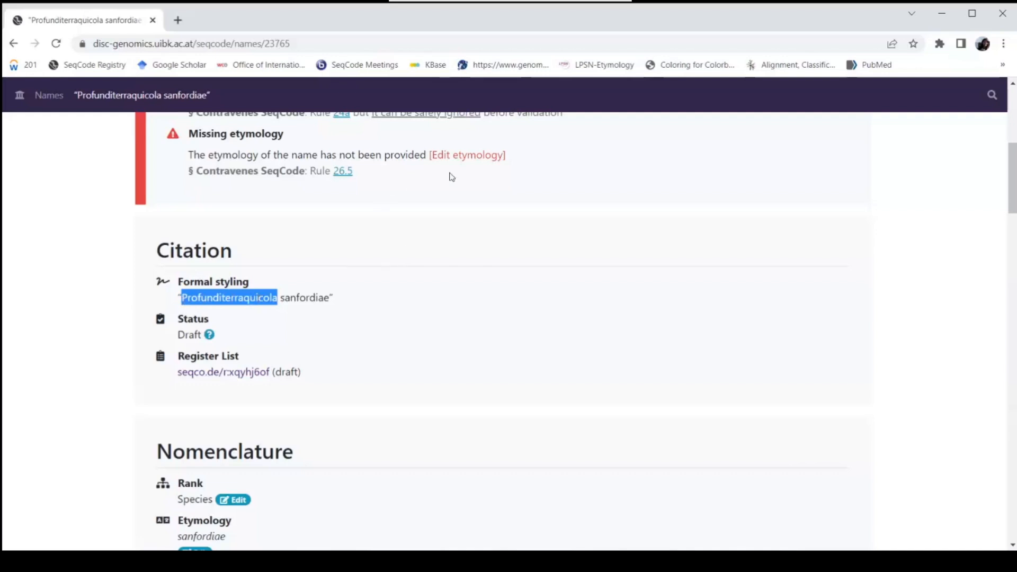
pyautogui.click(472, 144)
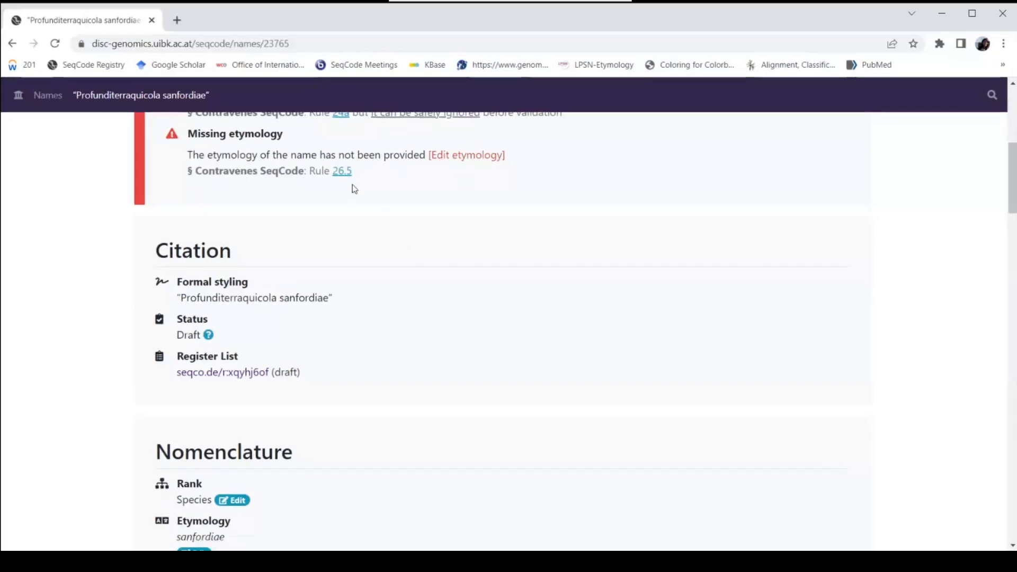
pyautogui.moveTo(1013, 177); pyautogui.dragTo(1013, 122)
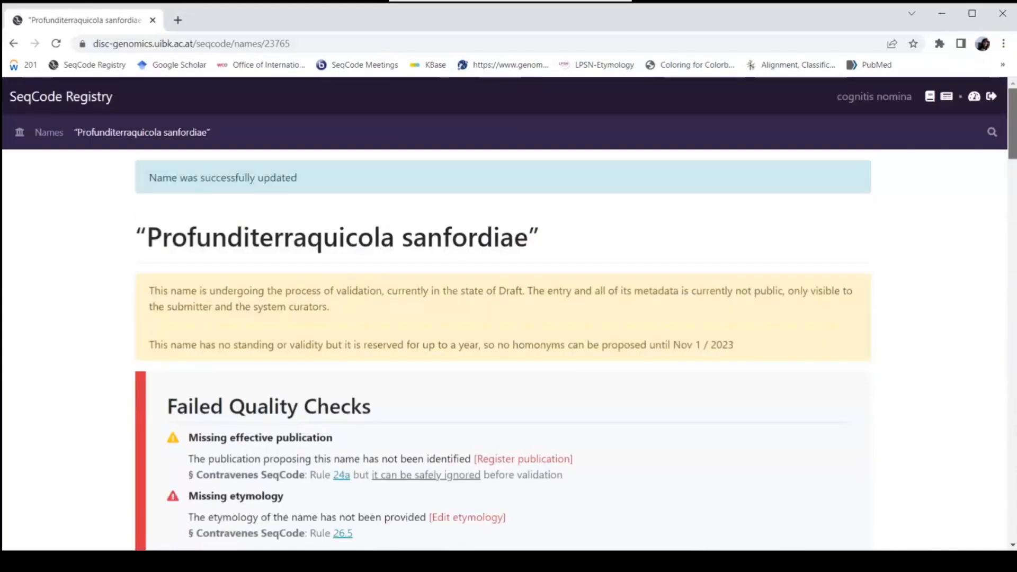
pyautogui.scroll(-6, 976, 148)
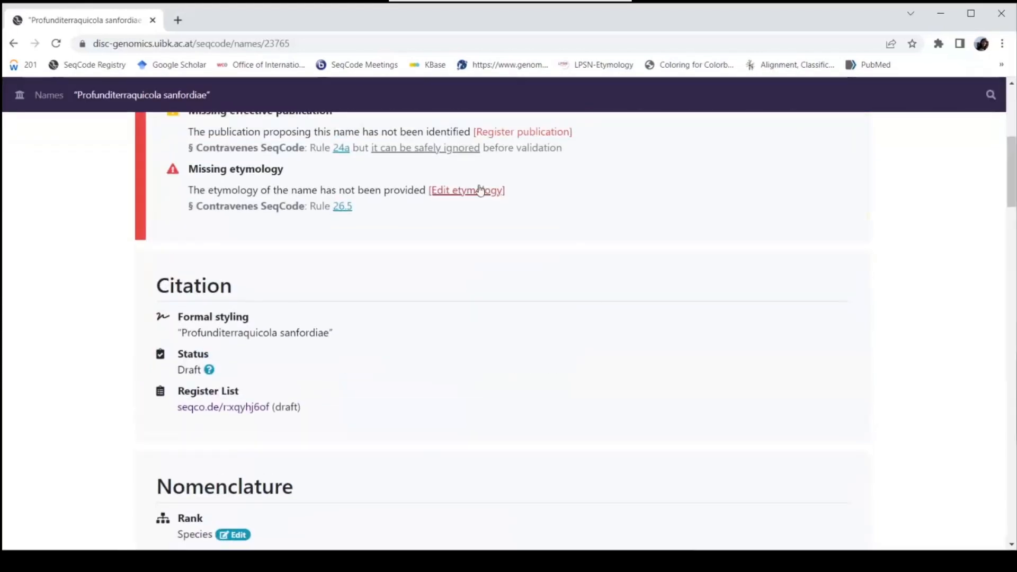
pyautogui.click(479, 190)
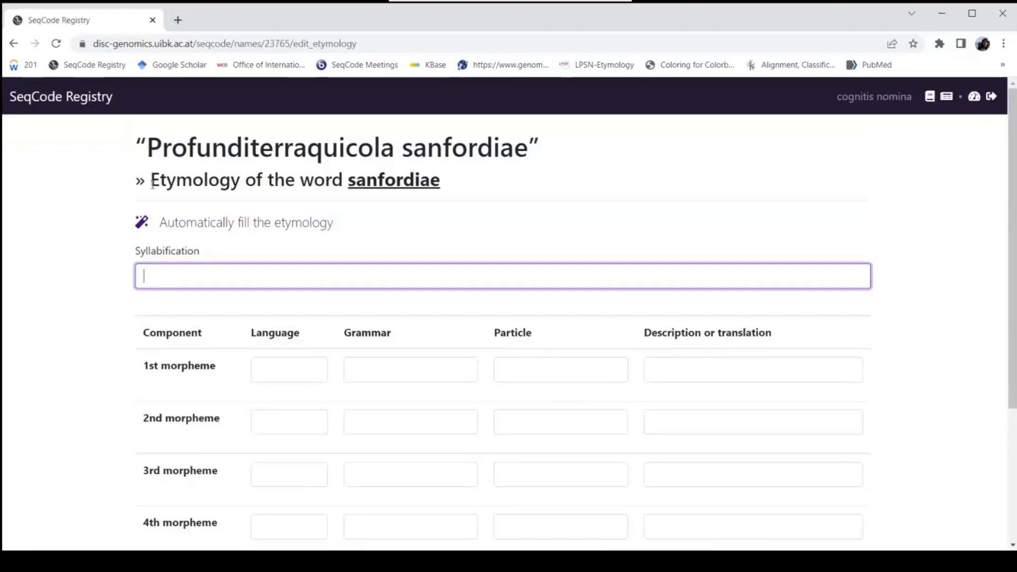
# Automatically fill the etymology of the word sanfordiae.
pyautogui.moveTo(152, 181); pyautogui.dragTo(332, 180)
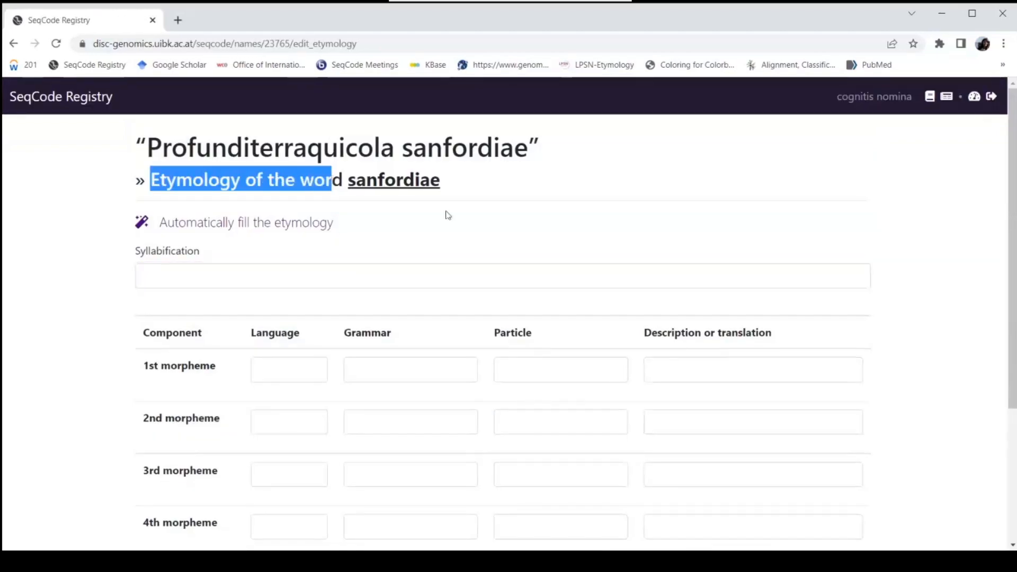
pyautogui.click(353, 254)
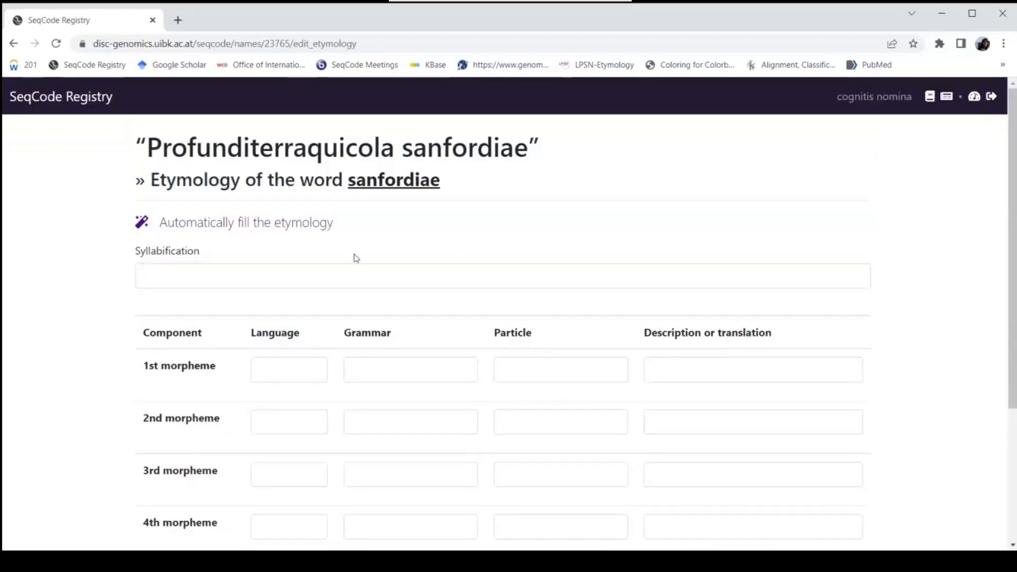
pyautogui.click(276, 229)
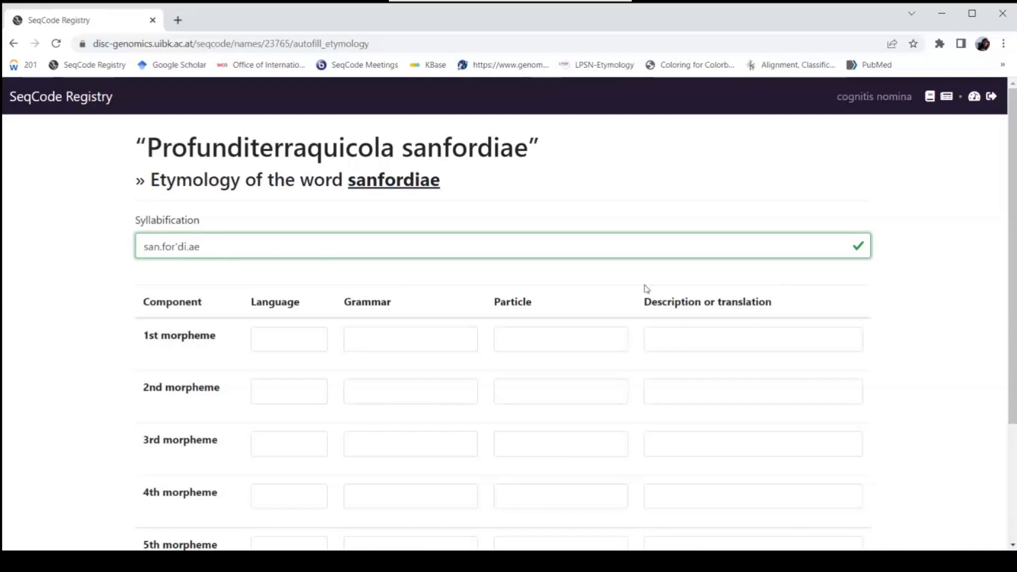
# Set the full word sanfordiae's language to "N.L." and its grammar to "gen. fem. n.".
pyautogui.moveTo(1014, 226); pyautogui.dragTo(1014, 285)
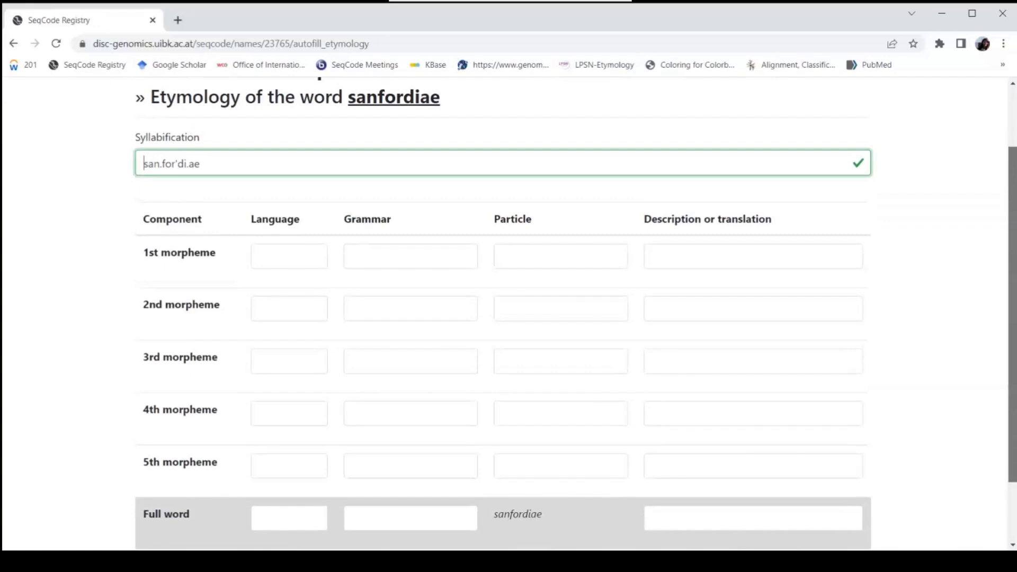
pyautogui.moveTo(1014, 285); pyautogui.dragTo(1014, 306)
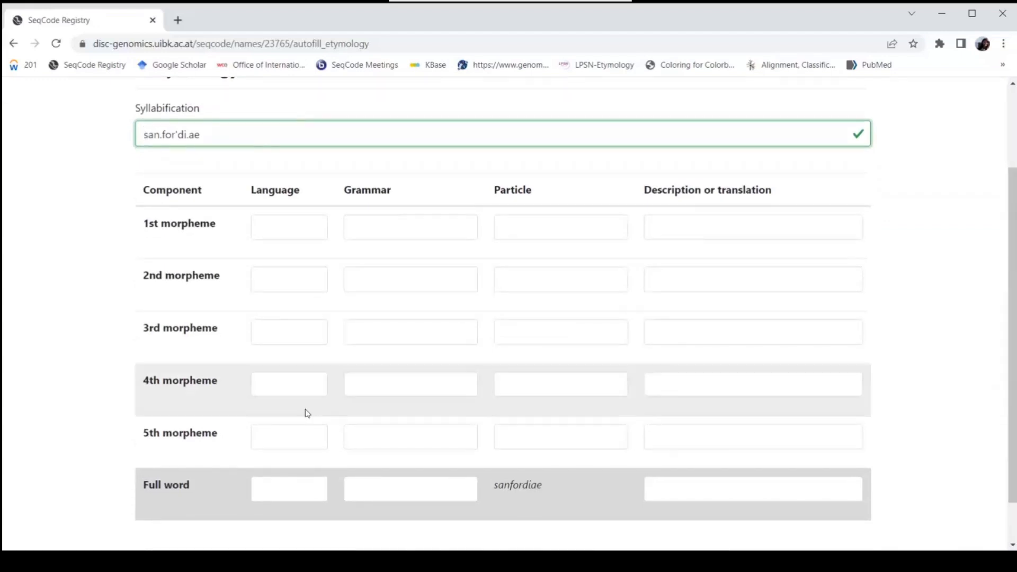
pyautogui.click(301, 494)
pyautogui.write('N.L.')
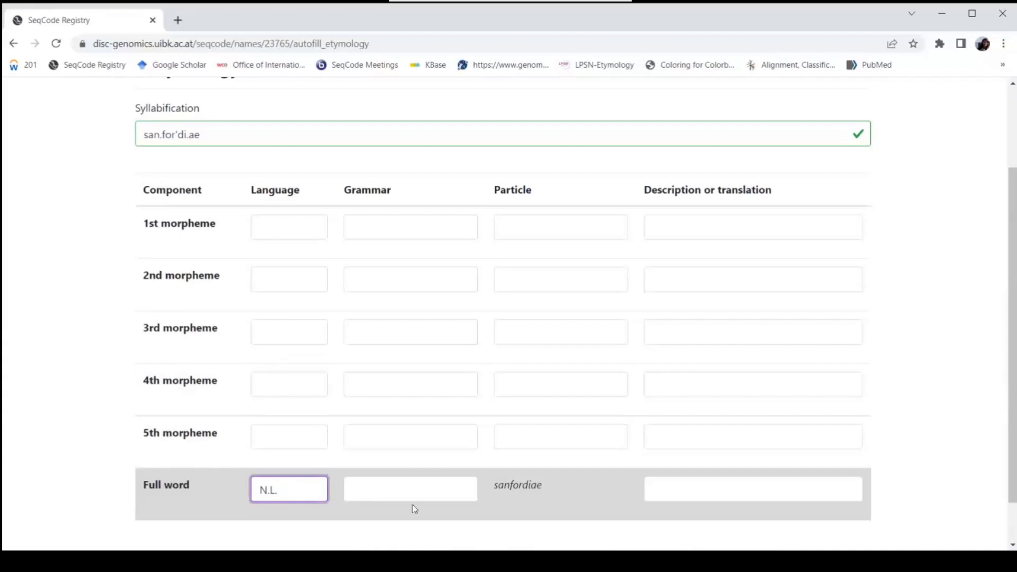
pyautogui.click(413, 494)
pyautogui.write('gen. ')
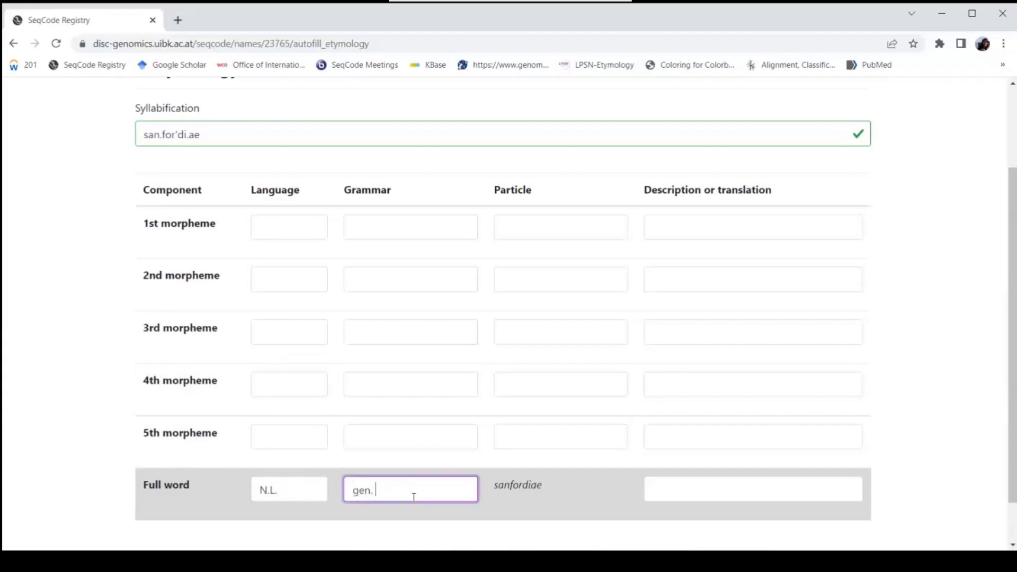
pyautogui.write('fem. n.')
# Describe the full word as "of Sanford, referring the Sanford Underground Research Facility (SURF)" and submit the etymology.
pyautogui.click(670, 493)
pyautogui.write('of Sanford')
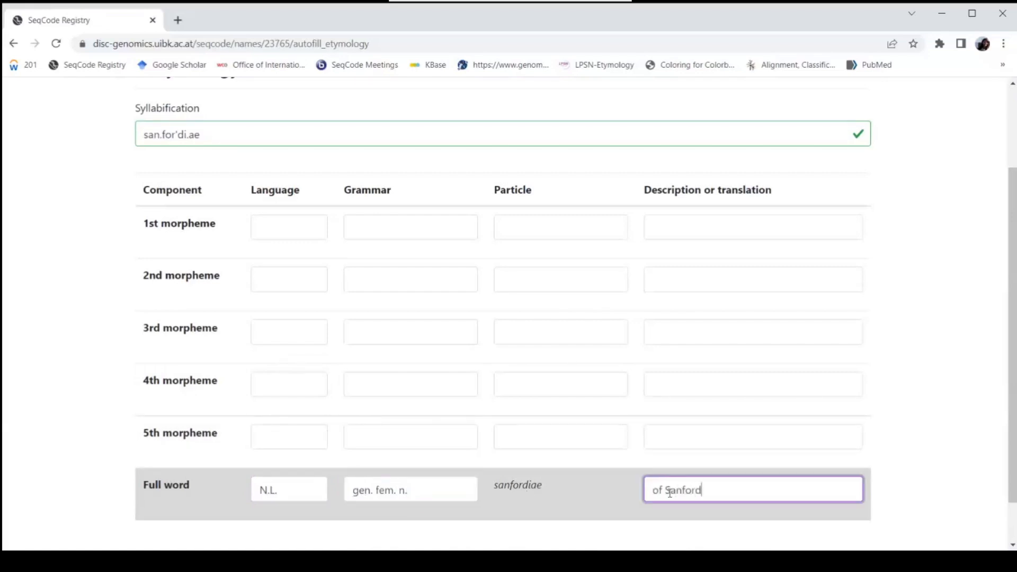
pyautogui.write(', referring the Sanfor')
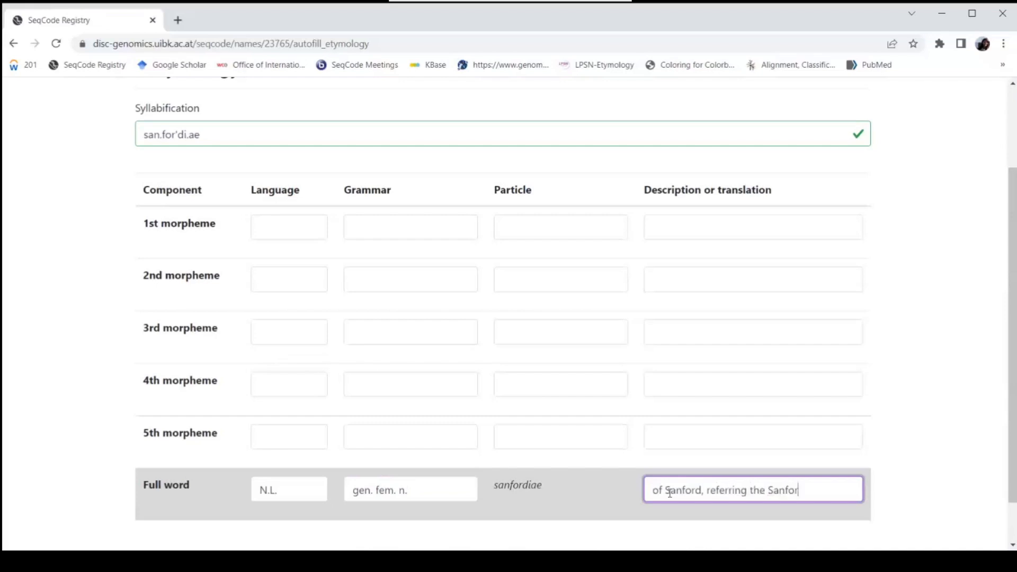
pyautogui.write('d Undergroun')
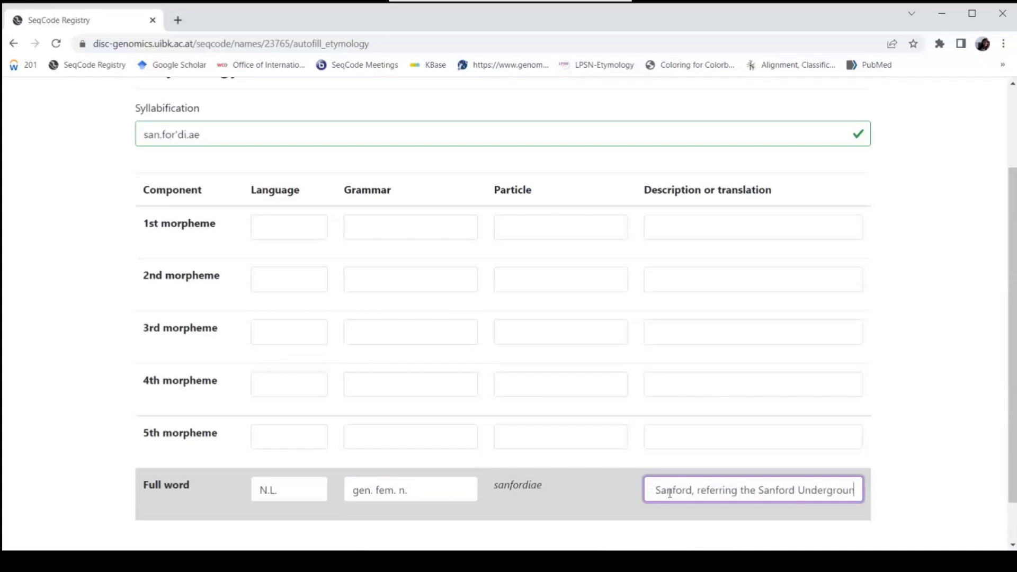
pyautogui.write('d Resea')
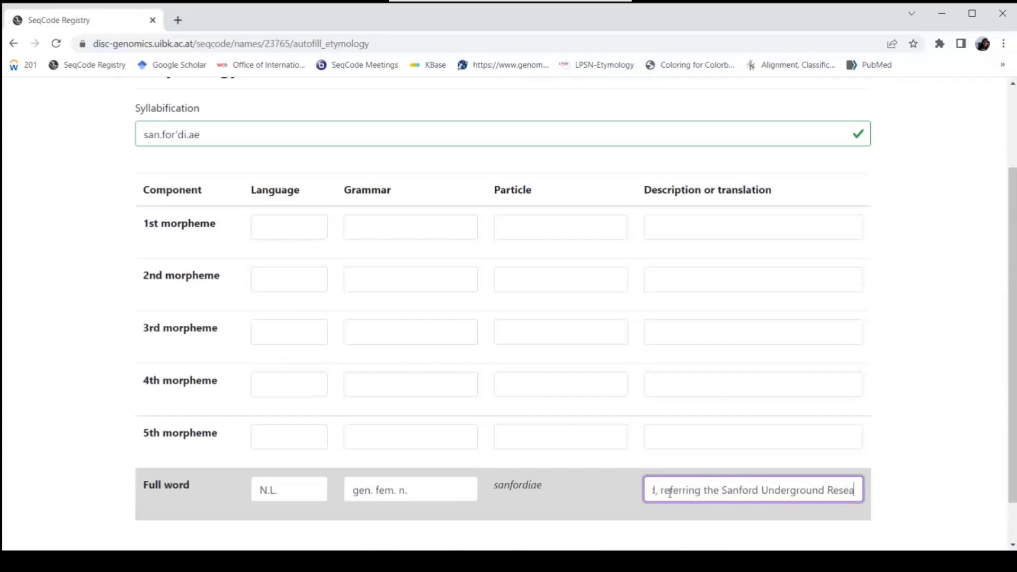
pyautogui.write('rch Facilit')
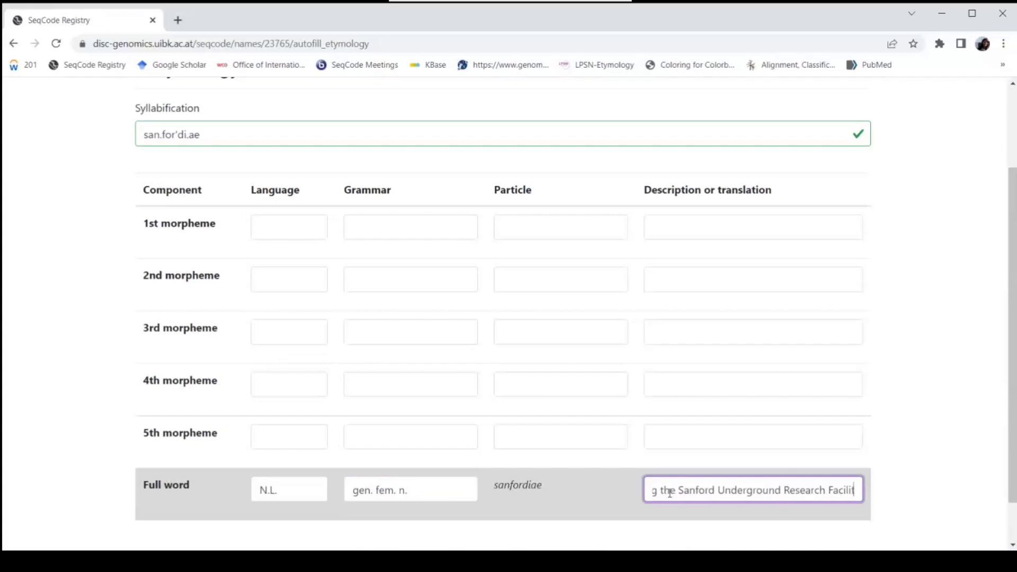
pyautogui.write('y (SURF')
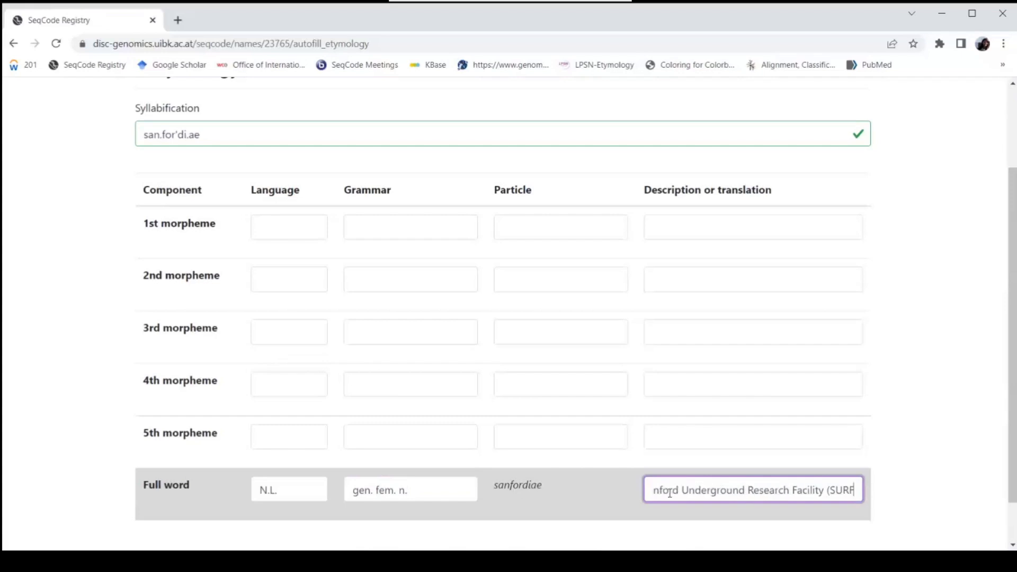
pyautogui.write(')')
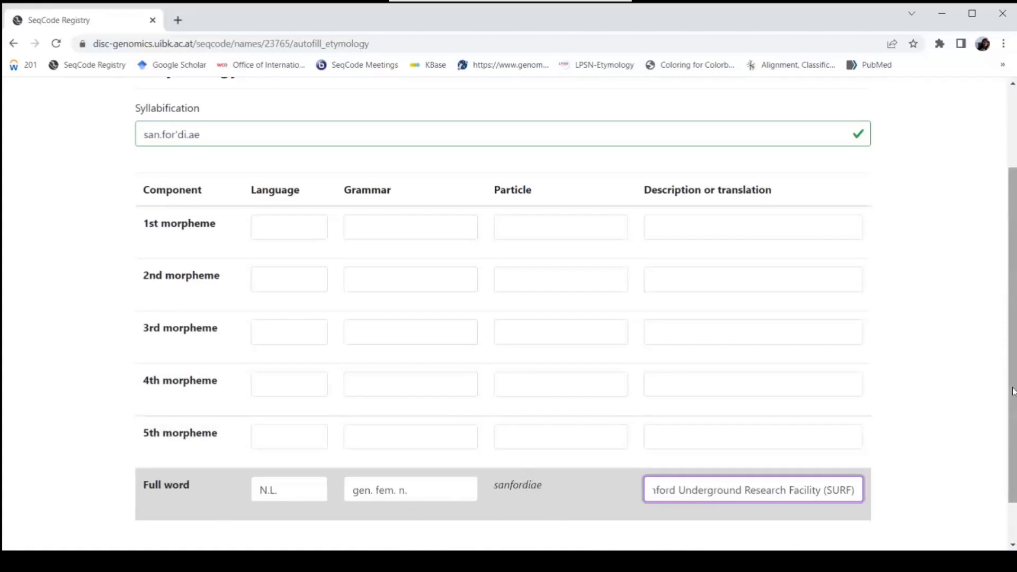
pyautogui.scroll(-1, 1012, 372)
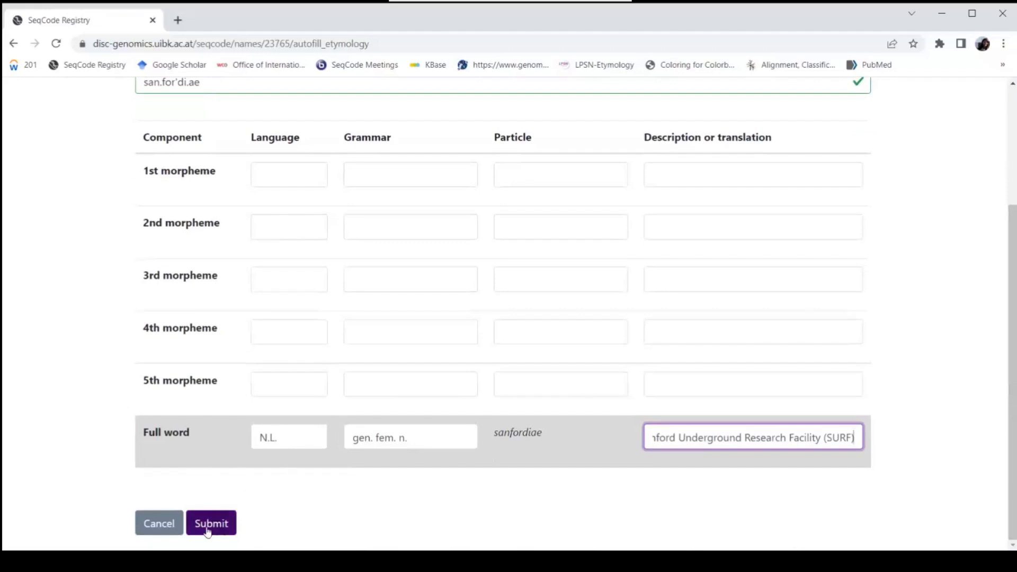
pyautogui.click(207, 531)
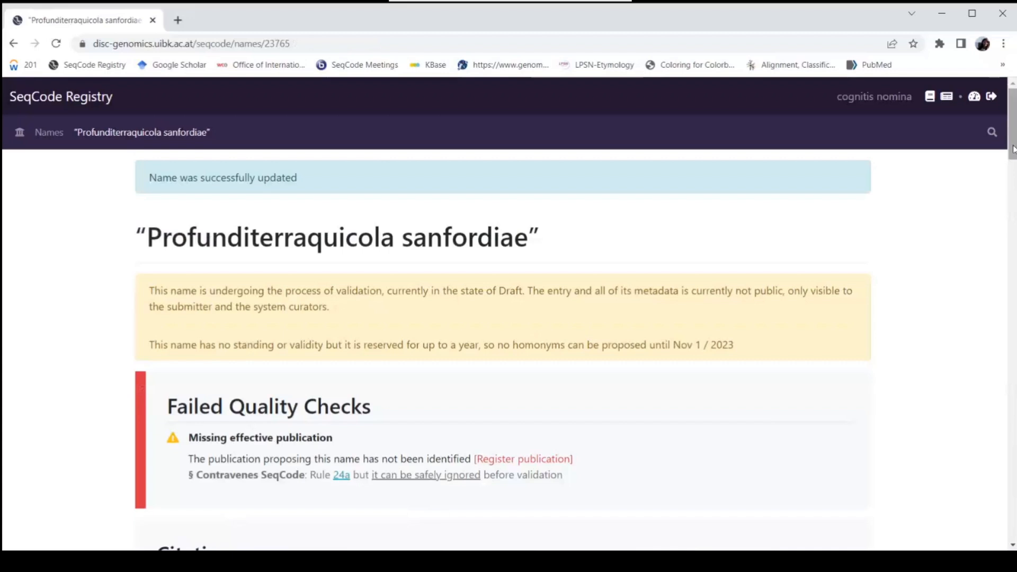
# Review the species' nomenclature section and open the record of its genus, Profunditerraquicola.
pyautogui.scroll(-7, 897, 211)
pyautogui.scroll(-3, 174, 353)
pyautogui.scroll(1, 174, 353)
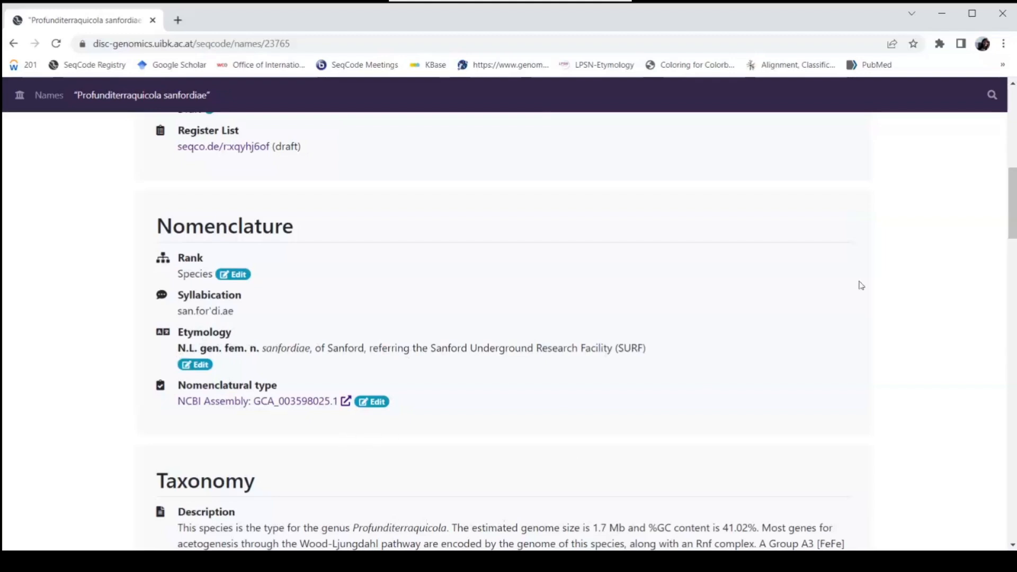
pyautogui.moveTo(1012, 204); pyautogui.dragTo(1012, 251)
pyautogui.click(234, 422)
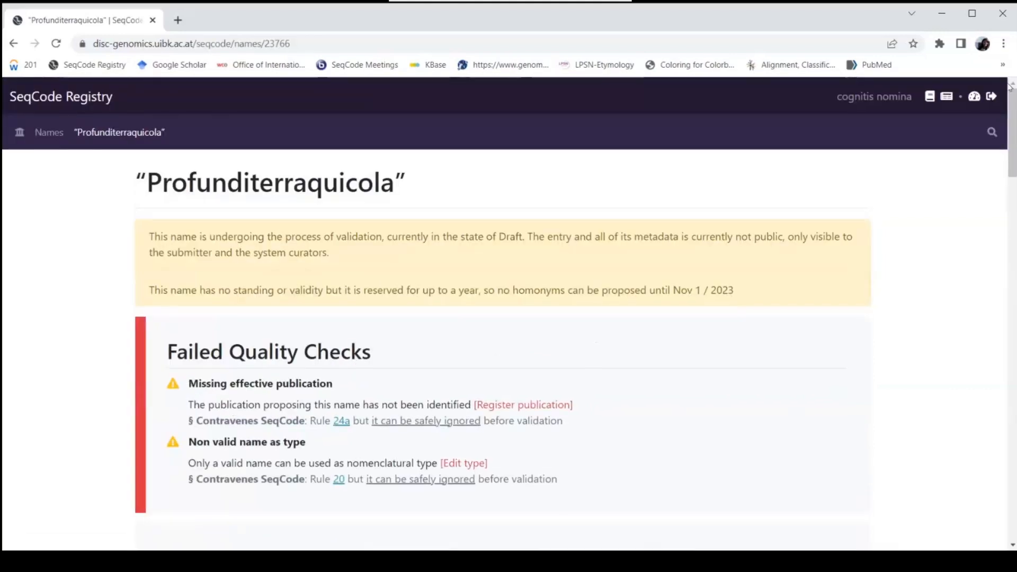
# Open the etymology editor for the genus Profunditerraquicola and automatically fill its etymology.
pyautogui.scroll(-3, 512, 356)
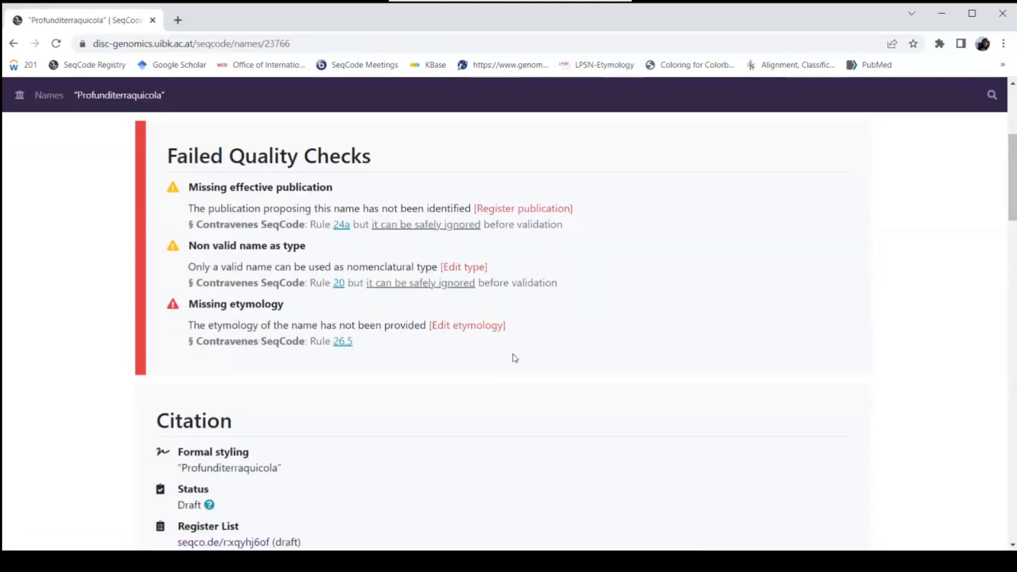
pyautogui.click(471, 335)
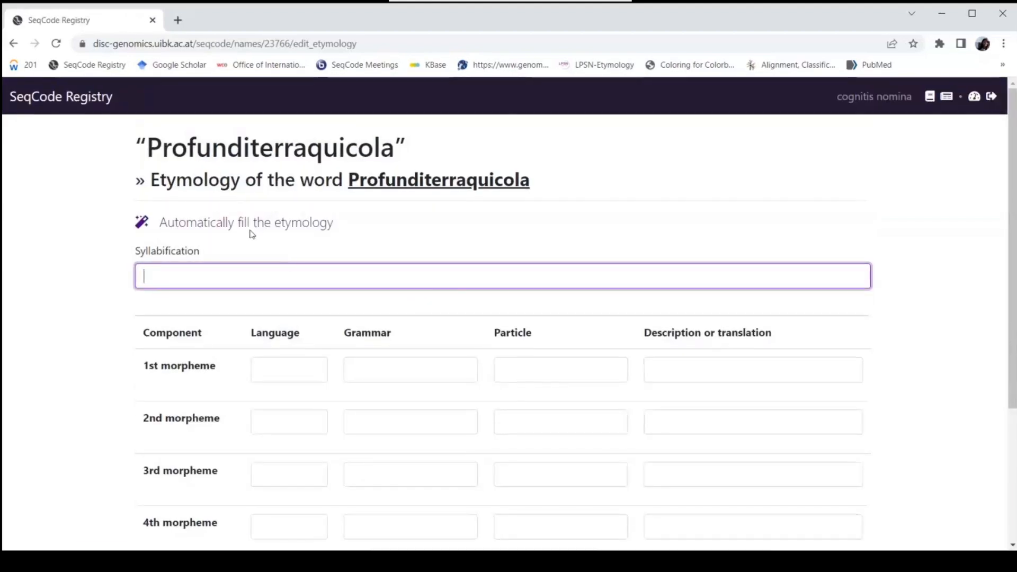
pyautogui.click(223, 226)
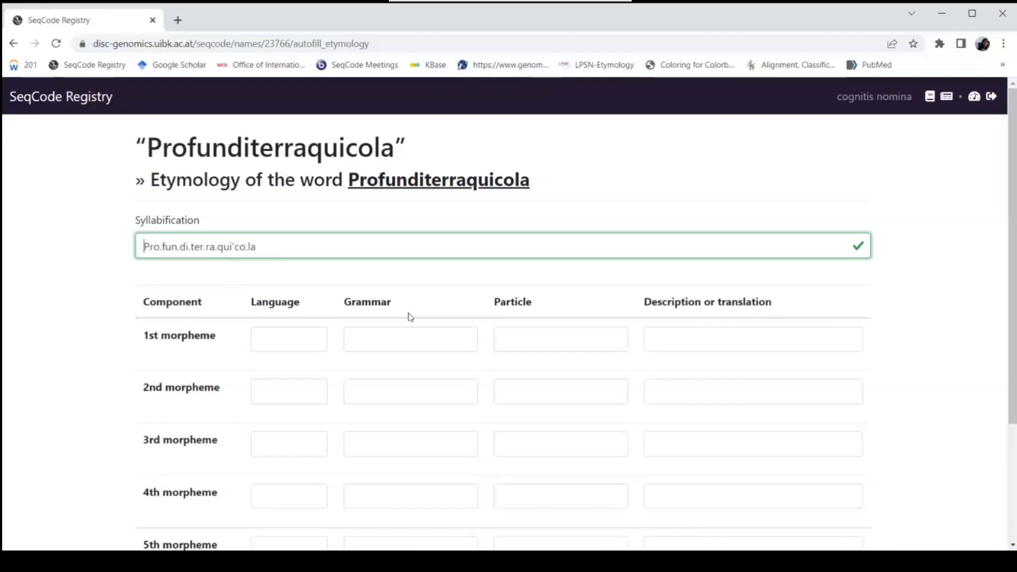
# Enter the particles of the first four morphemes as "profundum", "terra", "aqua" and "-cola".
pyautogui.click(555, 347)
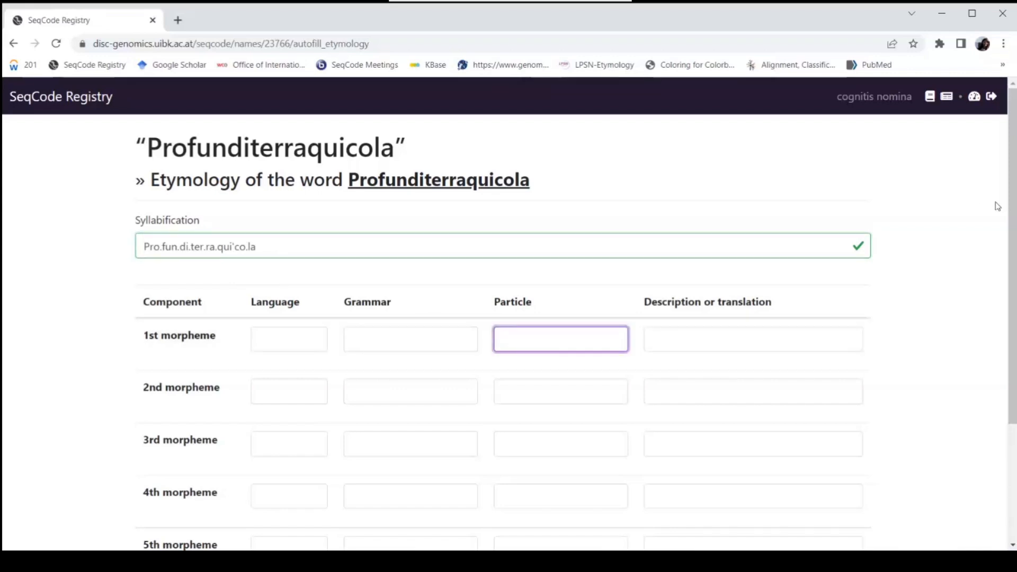
pyautogui.scroll(-1, 686, 297)
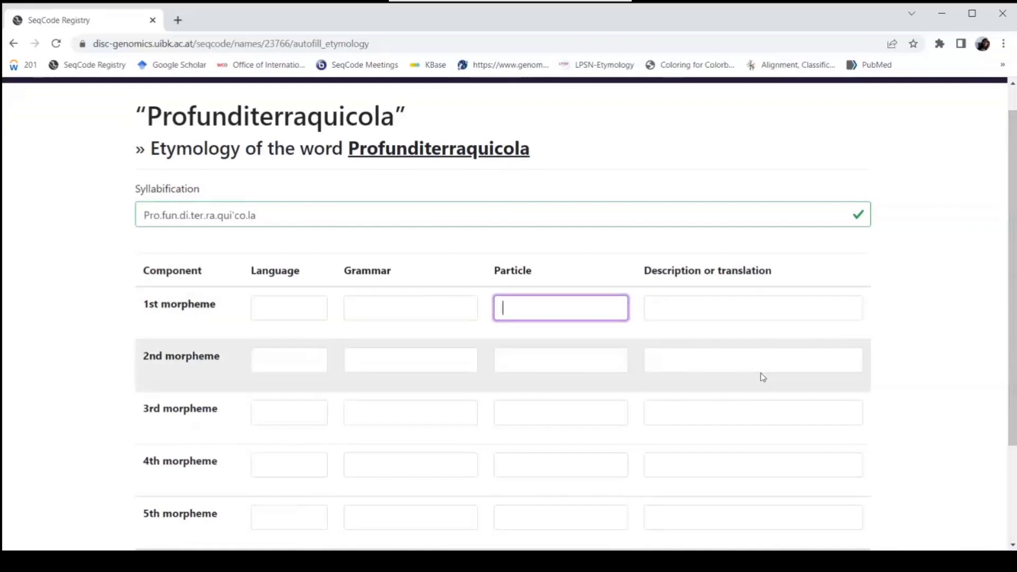
pyautogui.write('profundum')
pyautogui.click(572, 365)
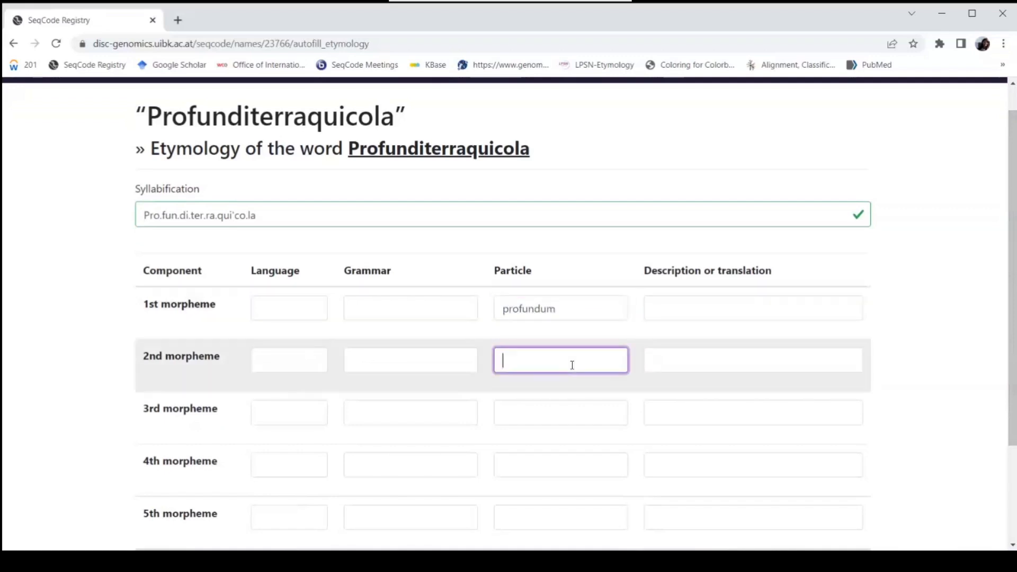
pyautogui.write('terra')
pyautogui.click(549, 401)
pyautogui.write('aqua')
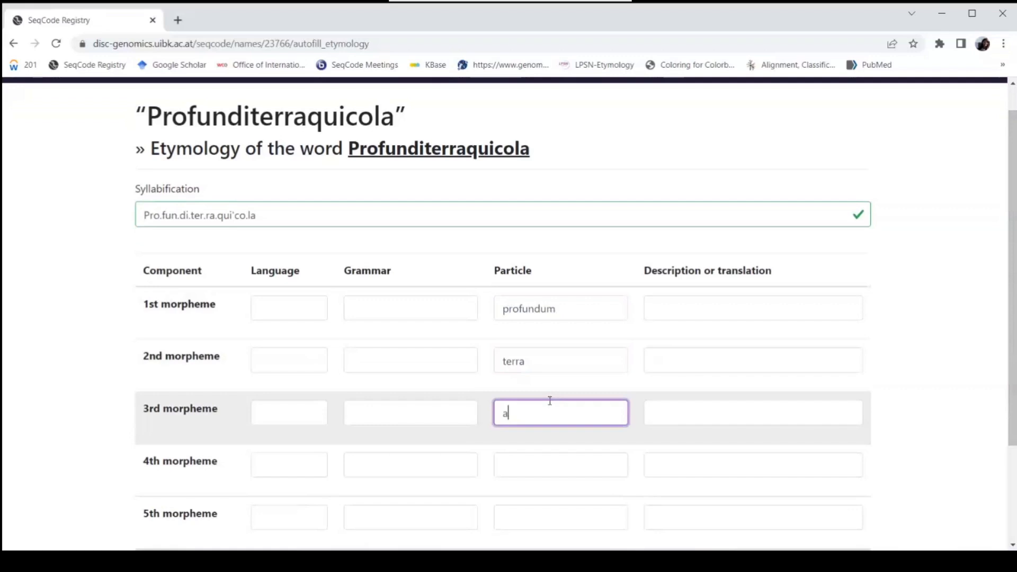
pyautogui.press('BackSpace')
pyautogui.press('BackSpace')
pyautogui.write('ua')
pyautogui.click(538, 465)
pyautogui.write('-cola')
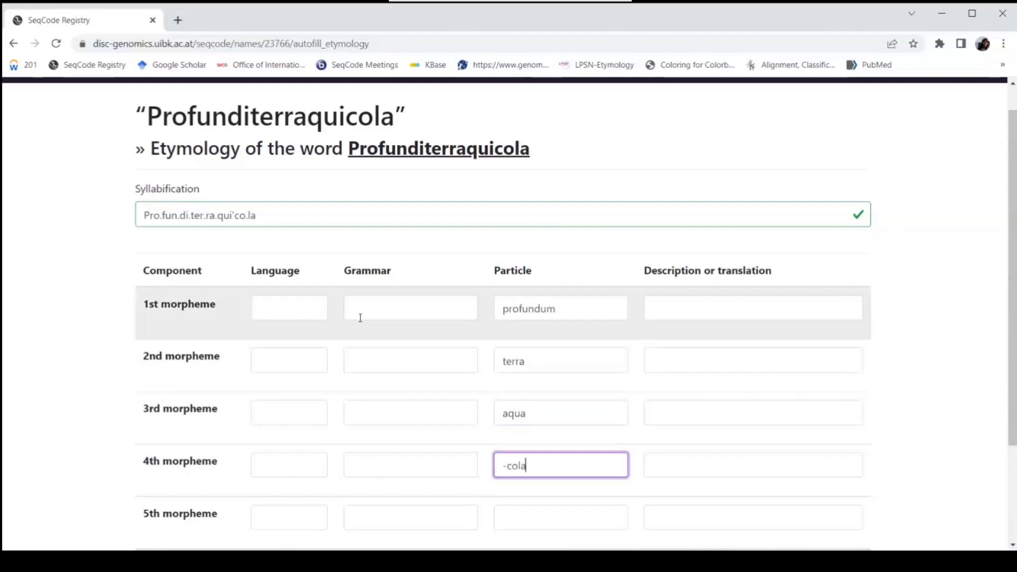
# Complete the profundum morpheme with language "L.", grammar "neut. adj." and translation "deep".
pyautogui.doubleClick(564, 310)
pyautogui.click(306, 307)
pyautogui.write('L.')
pyautogui.click(406, 302)
pyautogui.click(706, 311)
pyautogui.click(418, 307)
pyautogui.write('neut. adj.')
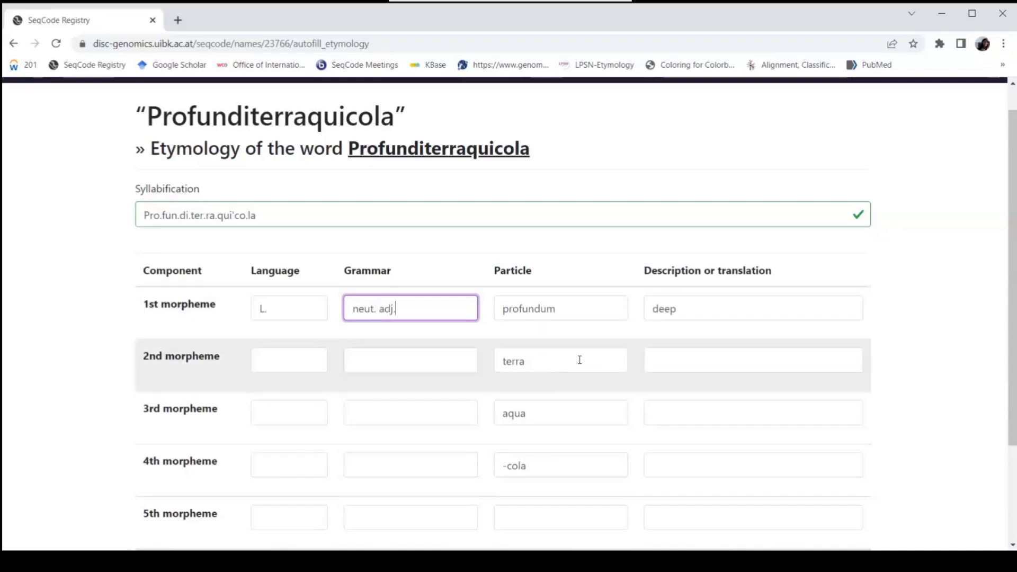
# Complete the terra morpheme with language "L.", grammar "fem. n." and translation "earth".
pyautogui.click(288, 360)
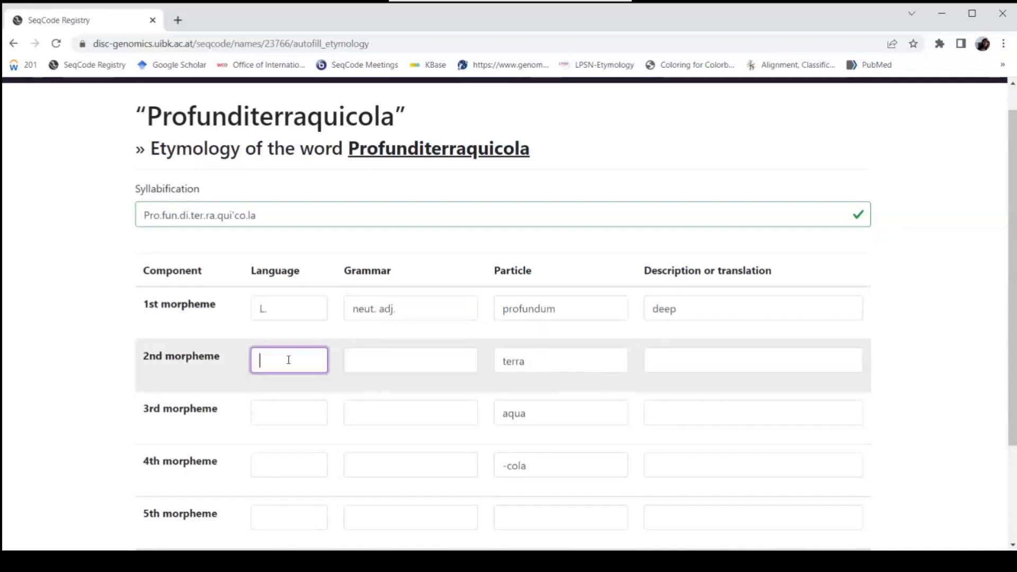
pyautogui.write('L.')
pyautogui.click(369, 361)
pyautogui.write('fe')
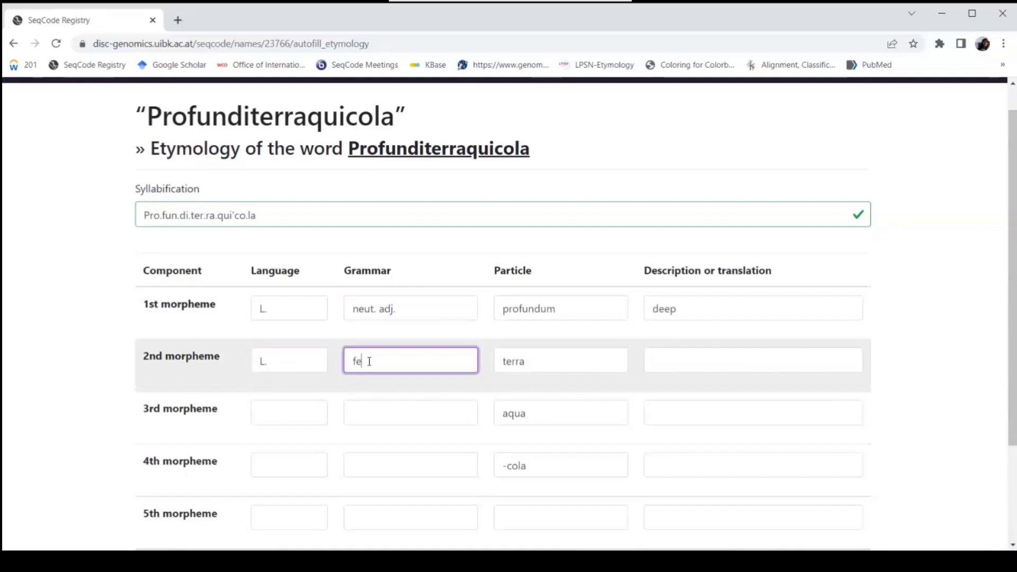
pyautogui.write('m. n.')
pyautogui.click(683, 360)
pyautogui.write('eart')
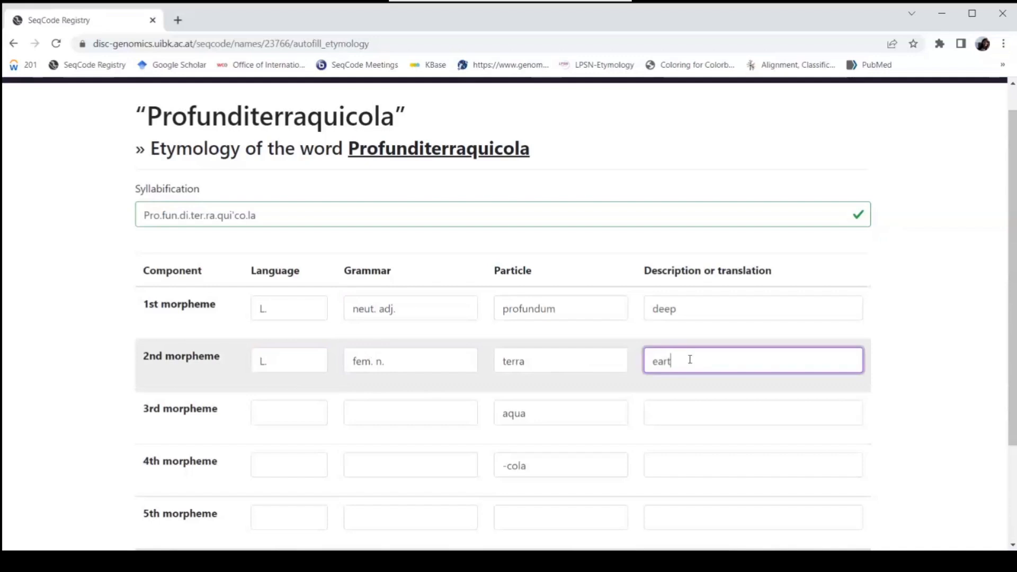
pyautogui.write('h')
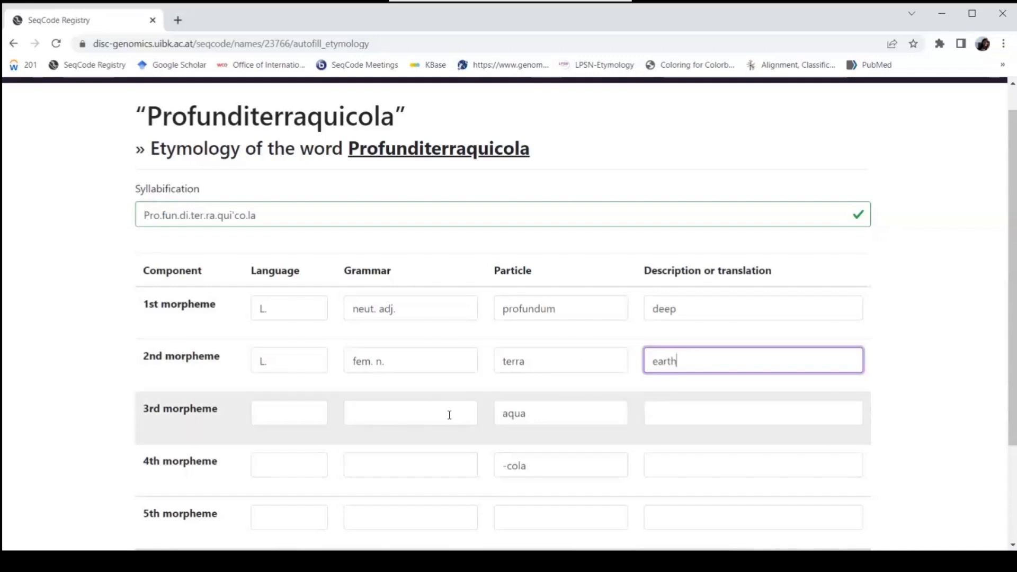
# Complete the aqua morpheme with language "L.", grammar "fem. n." and translation "water".
pyautogui.click(306, 413)
pyautogui.write('L.')
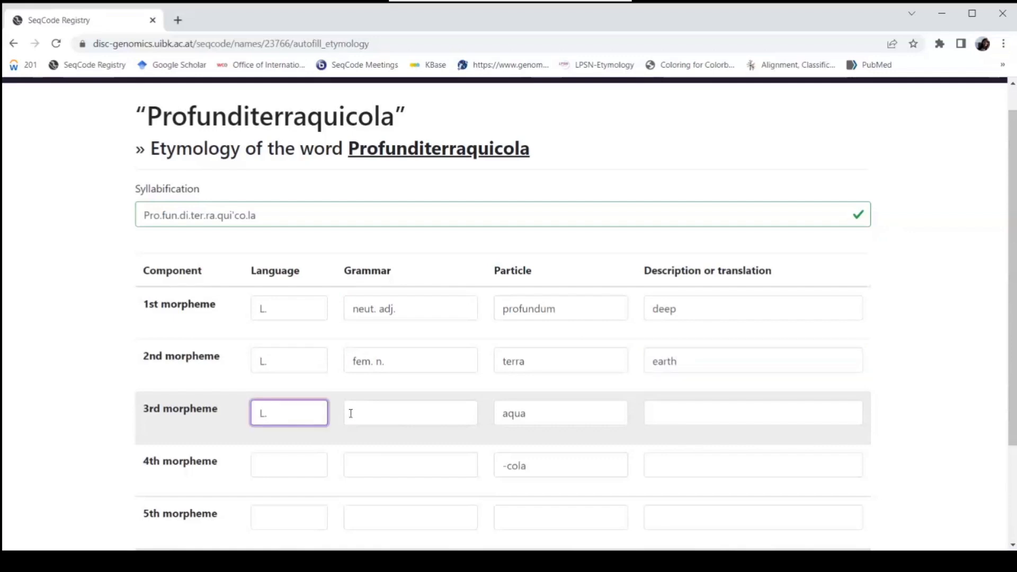
pyautogui.click(349, 413)
pyautogui.write('fem.')
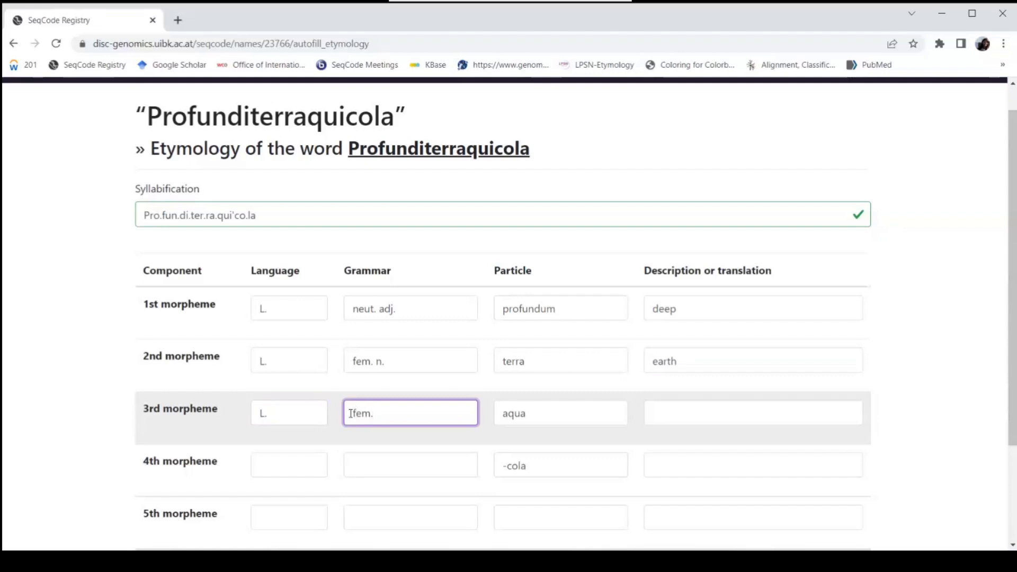
pyautogui.write(' n.')
pyautogui.click(666, 415)
pyautogui.write('water')
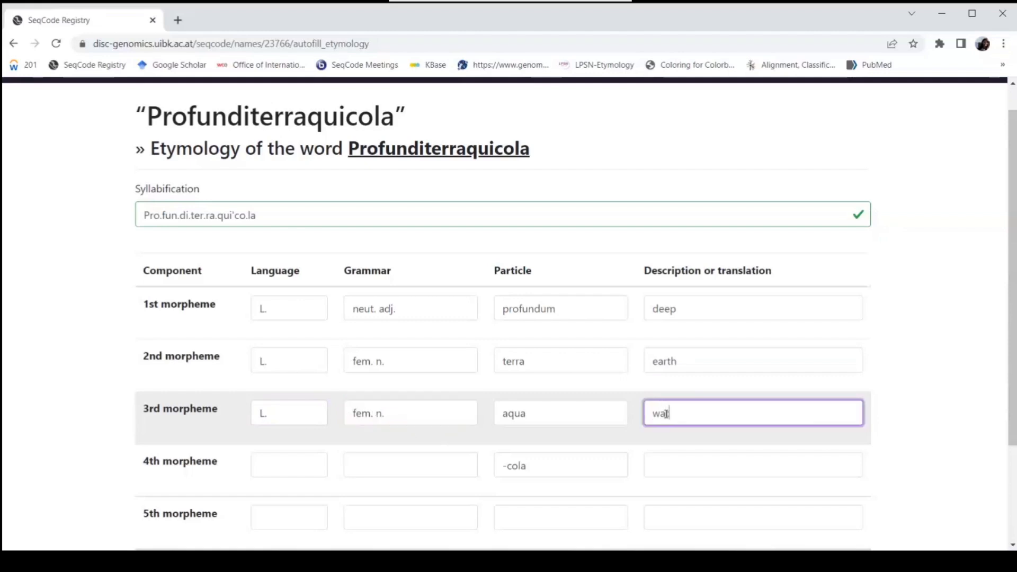
# Complete the -cola morpheme with language "N.L.", grammar "fem. suff." and translation "an inhabitant of".
pyautogui.click(273, 462)
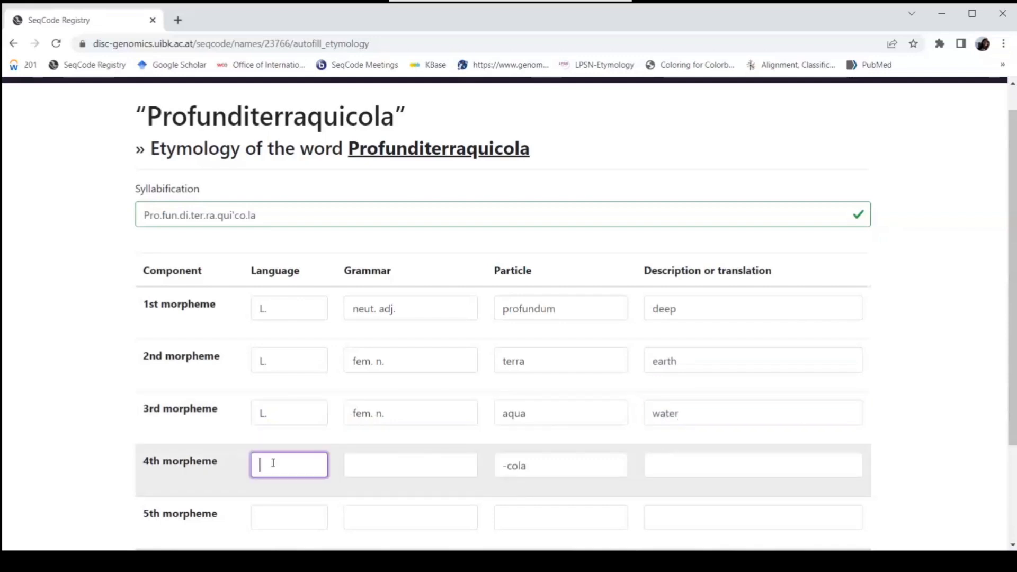
pyautogui.write('N.L.')
pyautogui.click(376, 469)
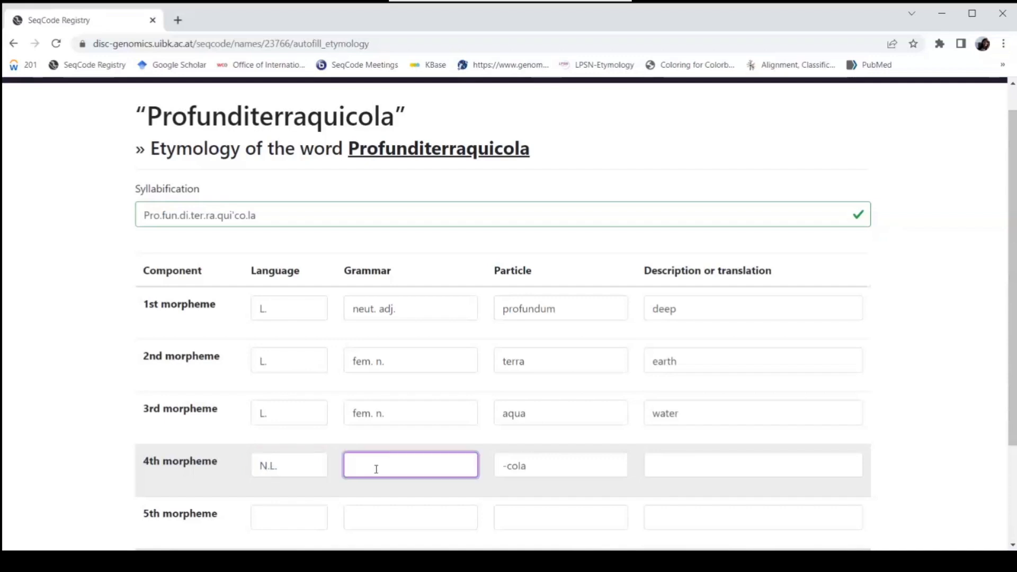
pyautogui.write('fem. suff.')
pyautogui.click(705, 454)
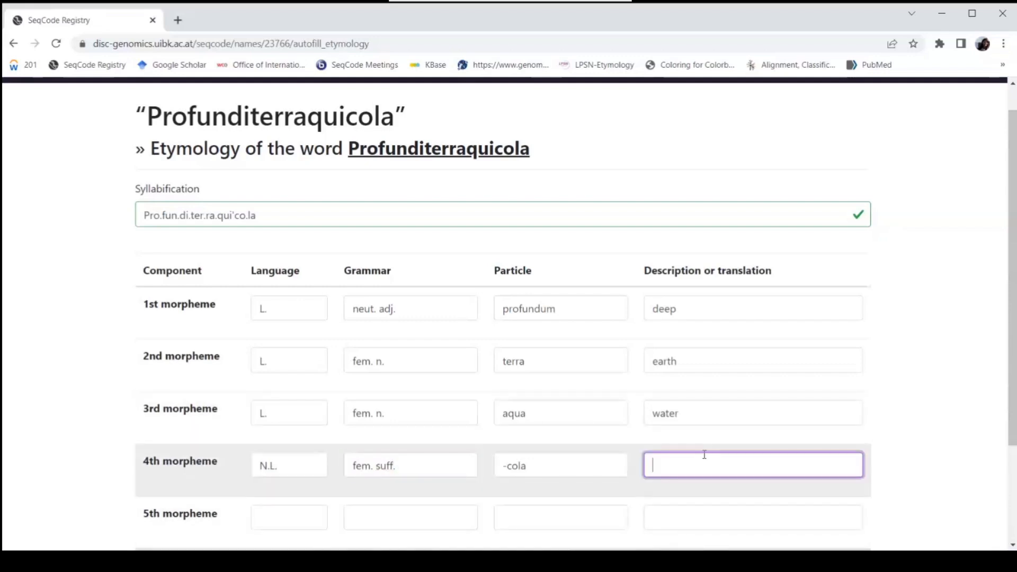
pyautogui.write('an inhabitant of')
# Examine how the particles profundum, terra, aqua and -cola are joined in the syllabification and the full word.
pyautogui.scroll(-1, 1012, 385)
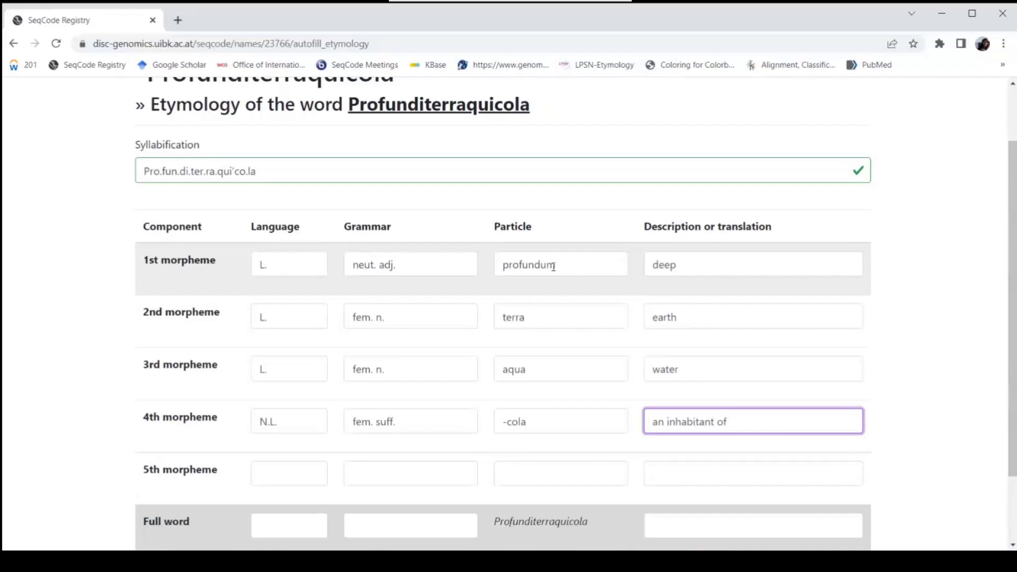
pyautogui.moveTo(538, 264); pyautogui.dragTo(501, 265)
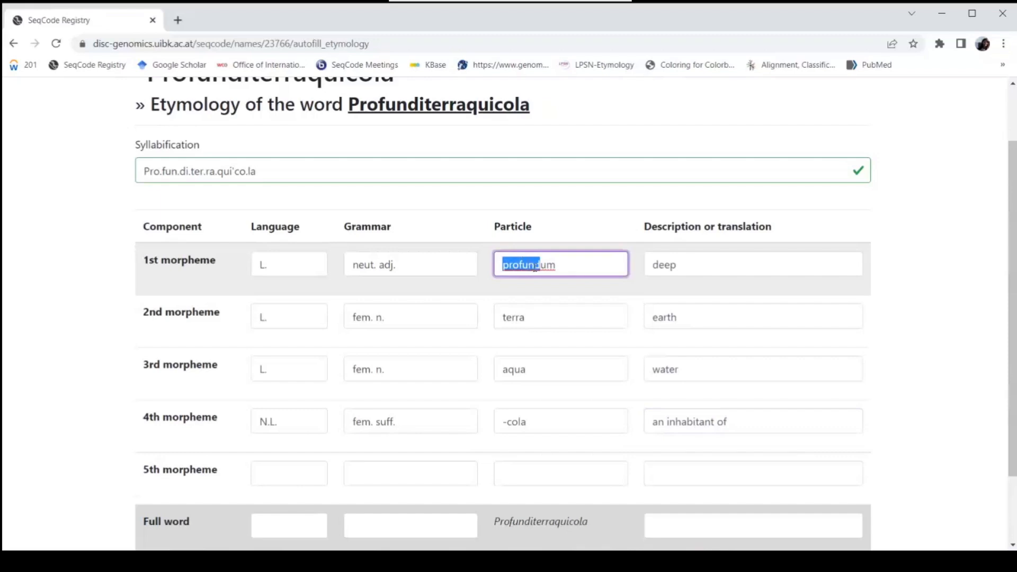
pyautogui.doubleClick(575, 266)
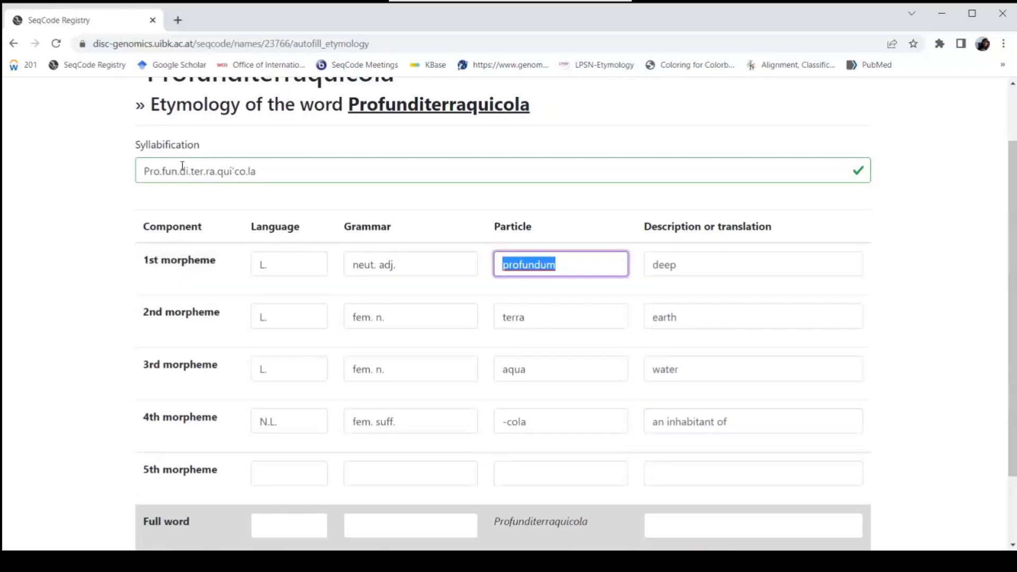
pyautogui.click(558, 276)
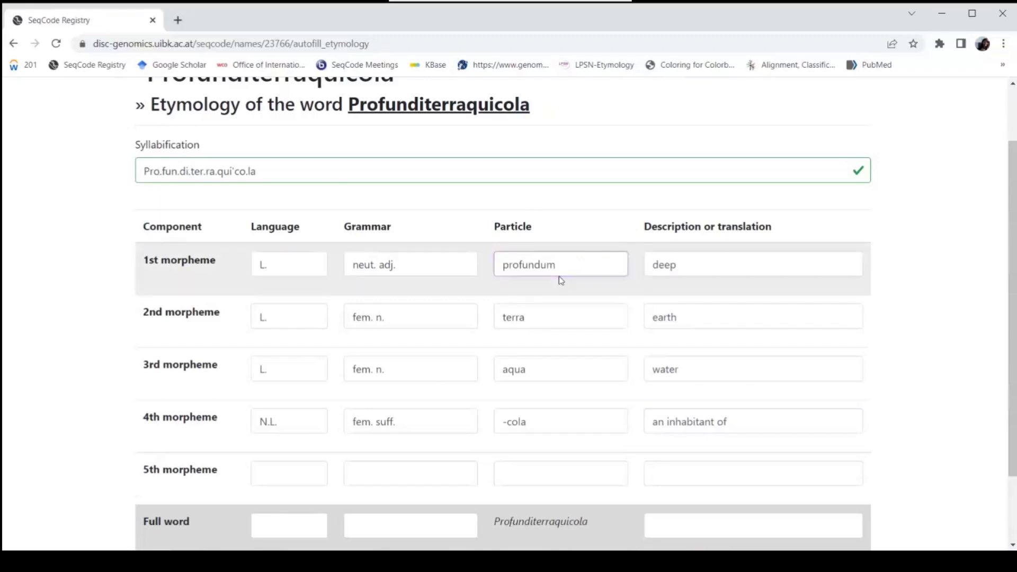
pyautogui.click(186, 171)
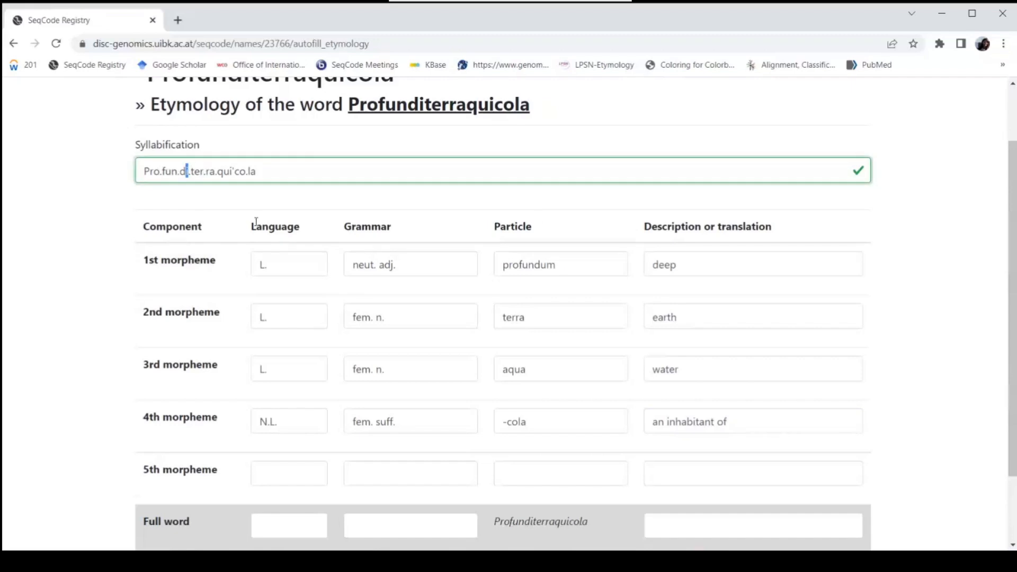
pyautogui.click(529, 368)
pyautogui.click(532, 368)
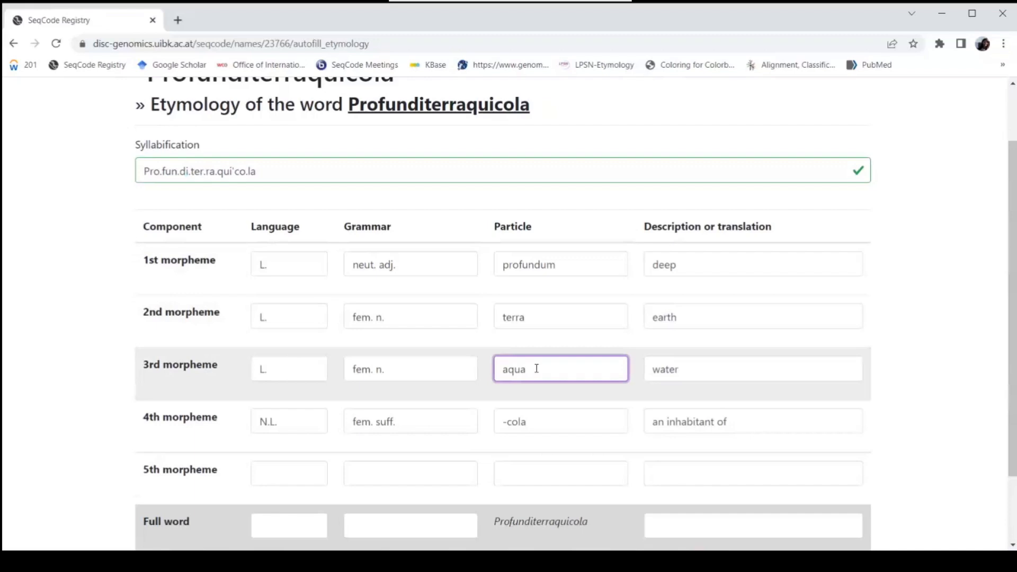
pyautogui.moveTo(191, 171); pyautogui.dragTo(235, 171)
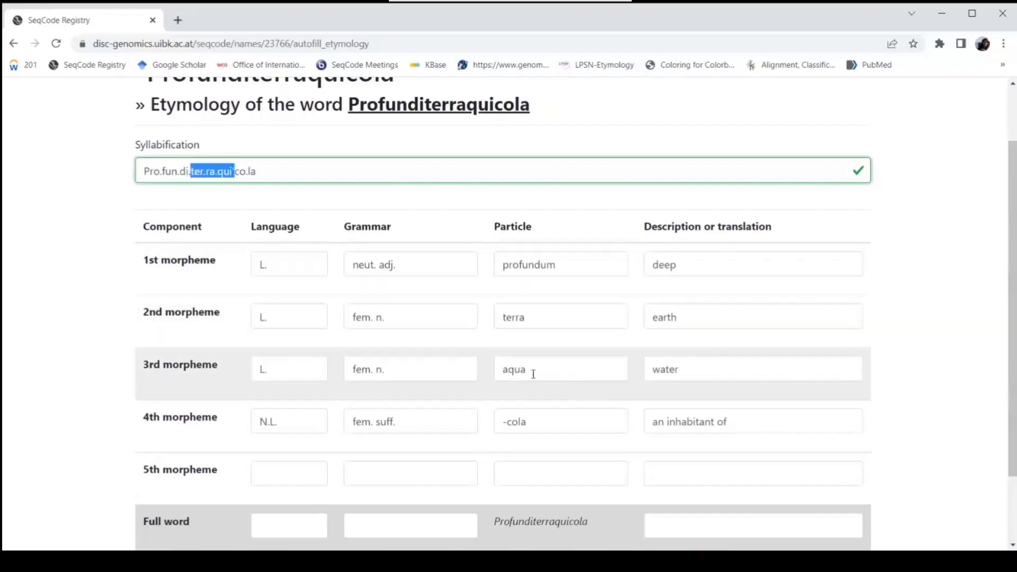
pyautogui.moveTo(524, 372); pyautogui.dragTo(522, 370)
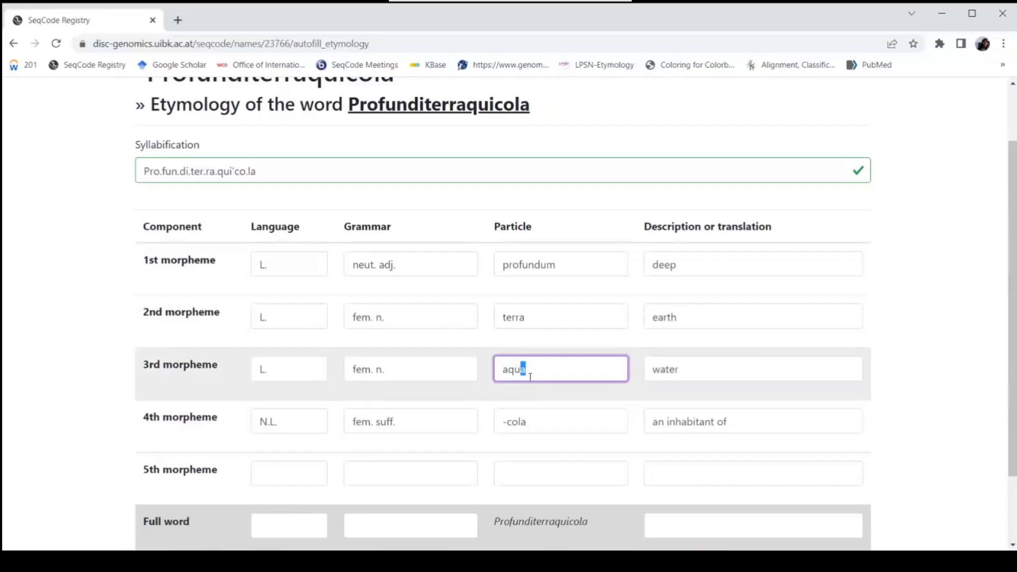
pyautogui.moveTo(530, 375); pyautogui.dragTo(496, 374)
pyautogui.scroll(-2, 948, 378)
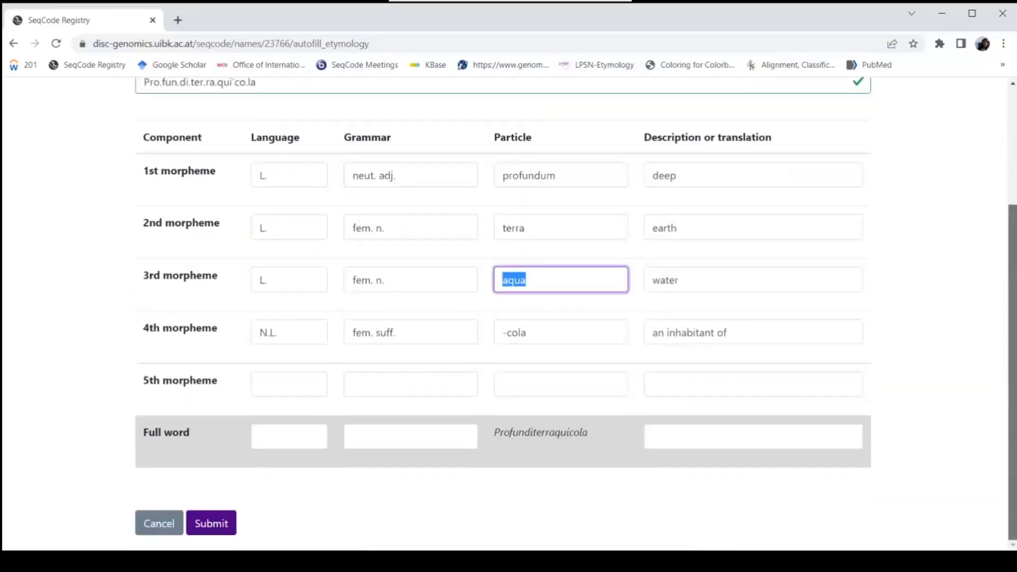
pyautogui.click(532, 433)
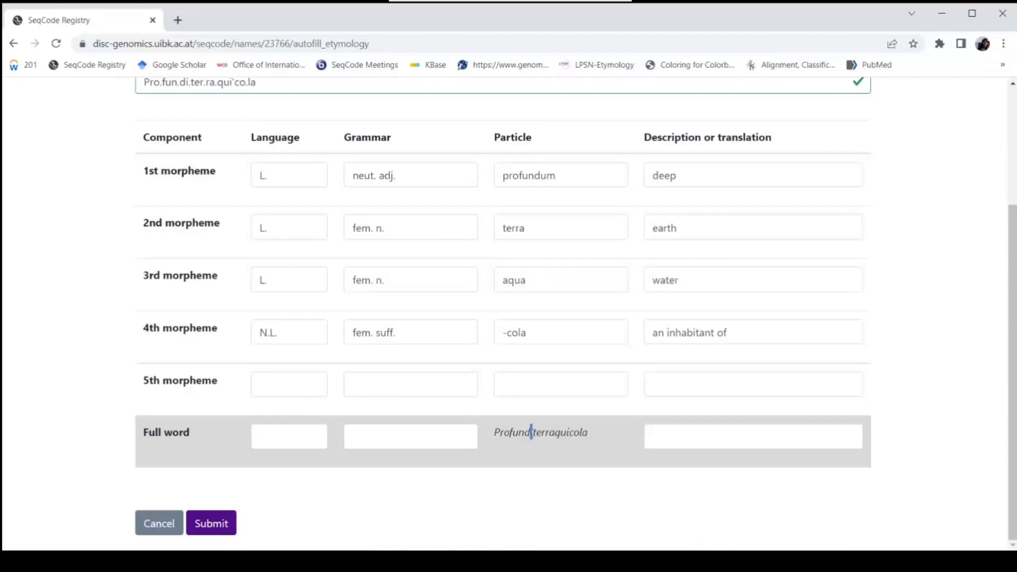
pyautogui.write('i')
pyautogui.click(568, 433)
# Set the full word's language to "N.L." and its grammar to "fem. n.".
pyautogui.click(270, 438)
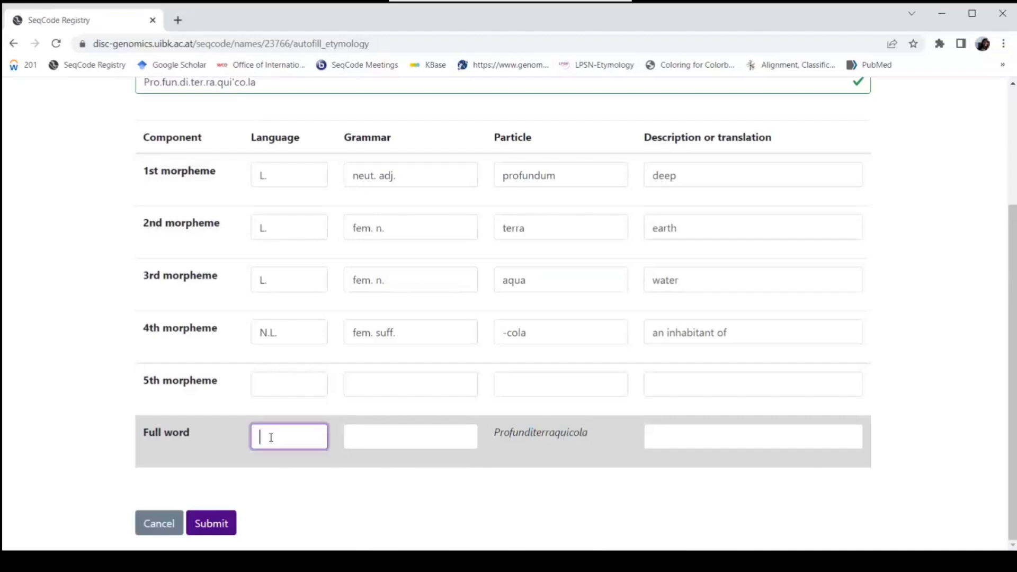
pyautogui.write('N.L.')
pyautogui.click(356, 435)
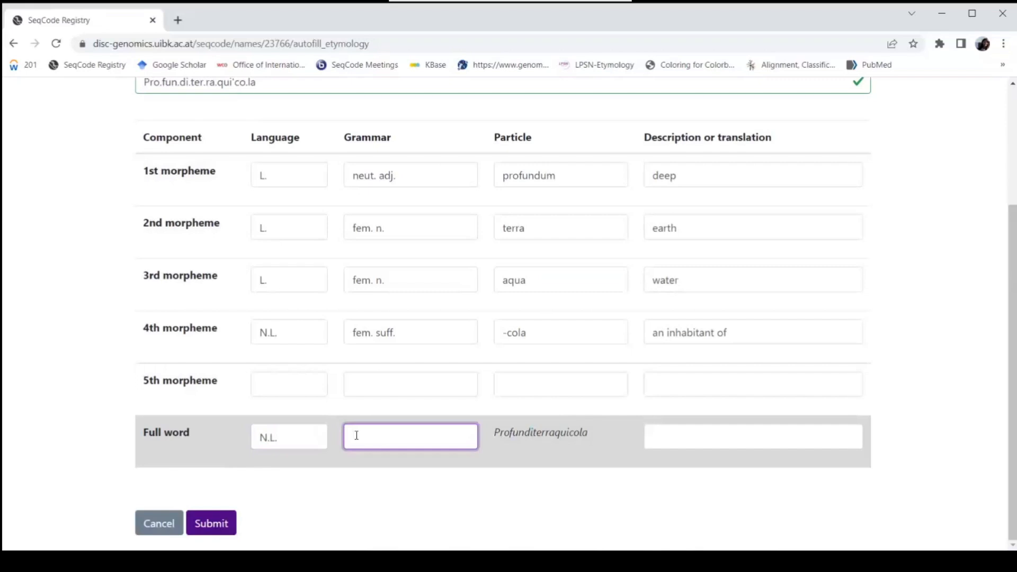
pyautogui.write('fem. n.')
# Describe the full word as "an inhabitant of water from the deep earth" and submit the genus etymology.
pyautogui.click(697, 438)
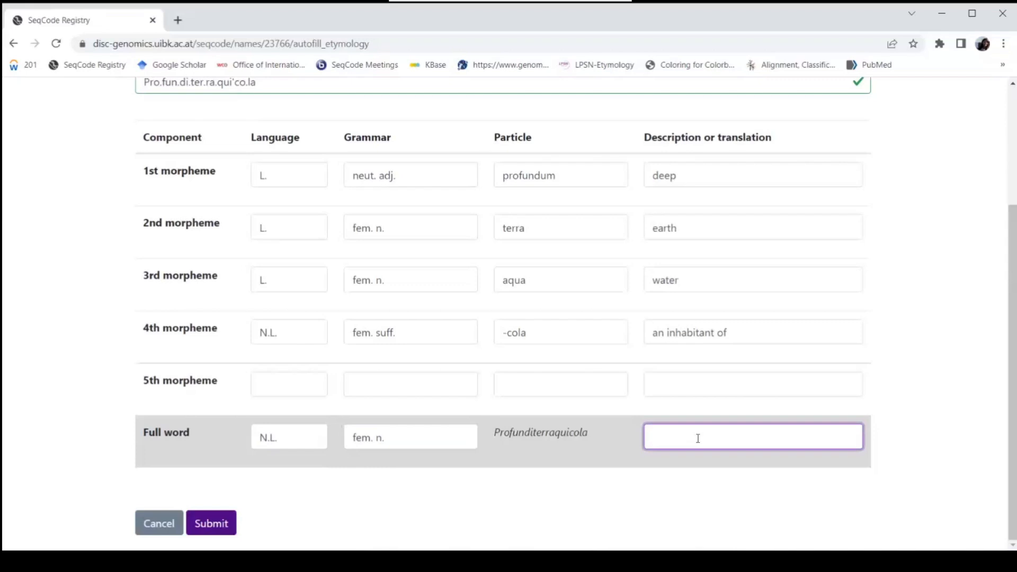
pyautogui.write('an inhbaitant')
pyautogui.press('BackSpace')
pyautogui.press('BackSpace')
pyautogui.press('BackSpace')
pyautogui.press('BackSpace')
pyautogui.press('BackSpace')
pyautogui.press('BackSpace')
pyautogui.press('BackSpace')
pyautogui.press('BackSpace')
pyautogui.write('abitant of water from ')
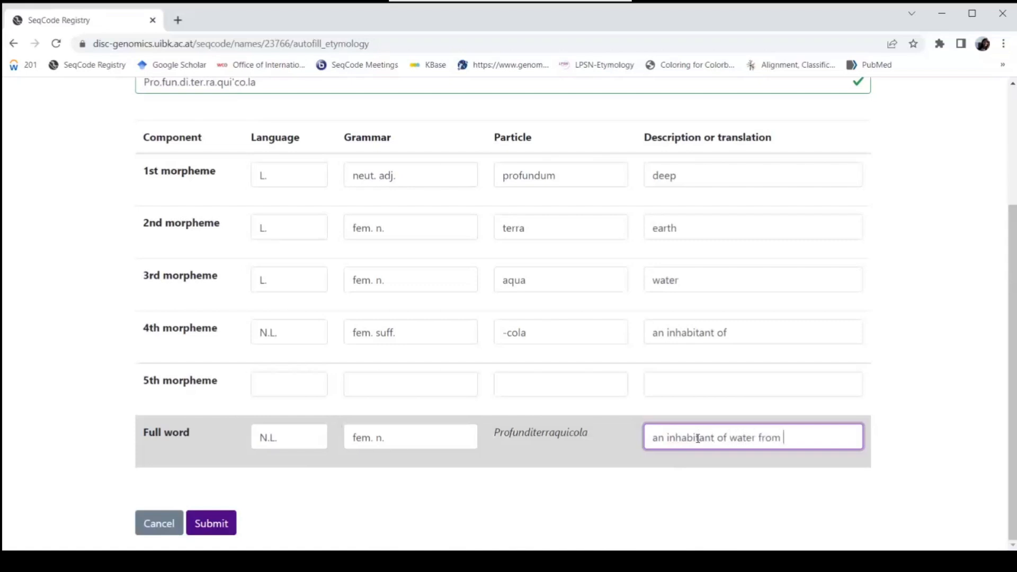
pyautogui.write('the deep earth')
pyautogui.click(207, 531)
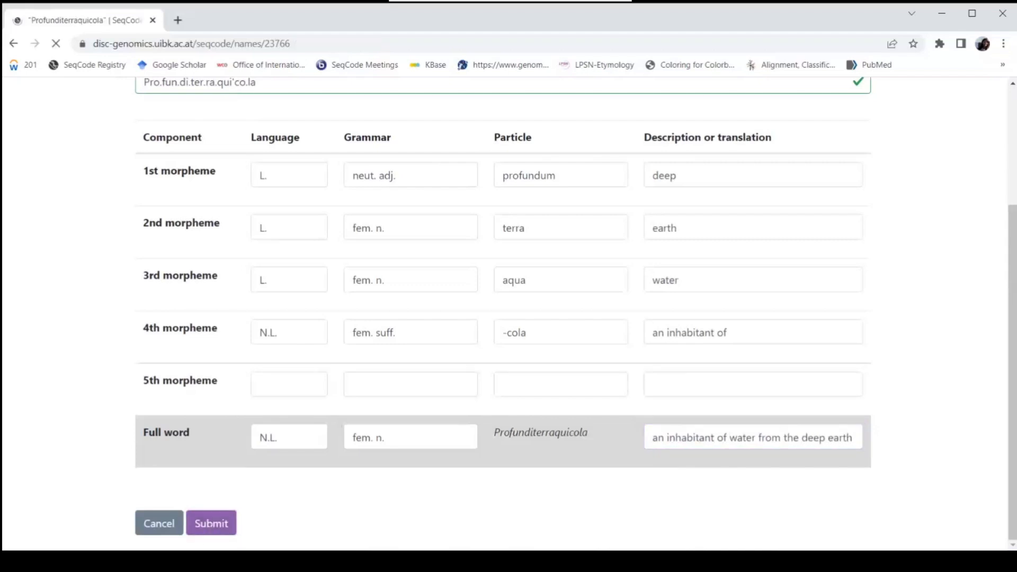
pyautogui.moveTo(1012, 151); pyautogui.dragTo(1011, 259)
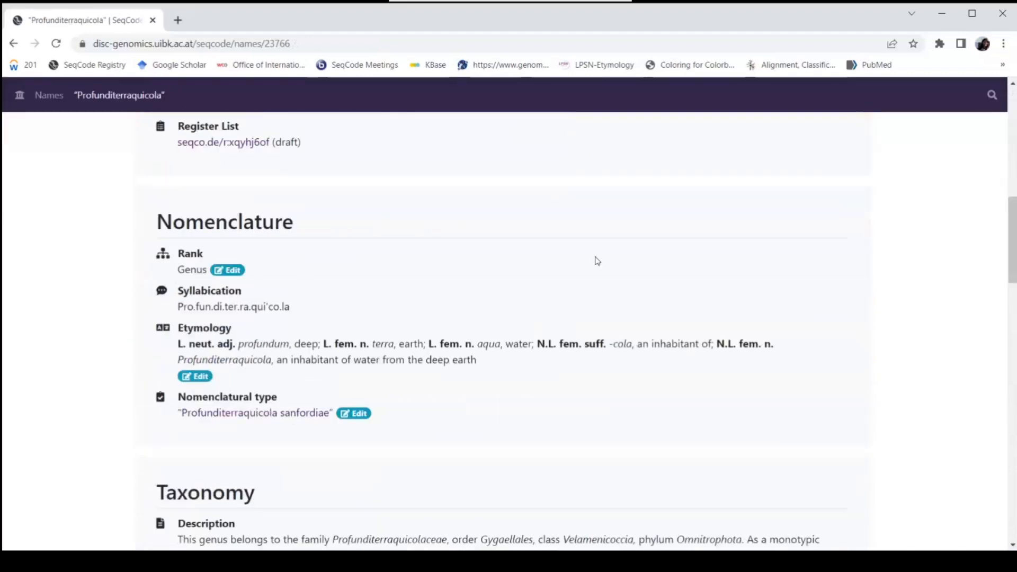